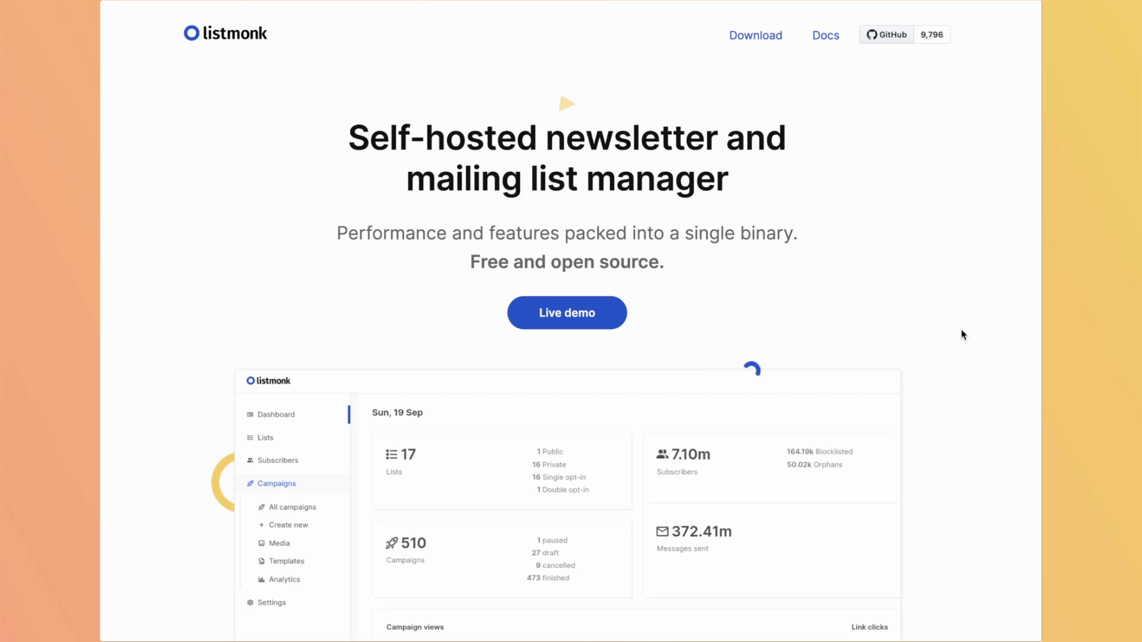
# Scroll the Listmonk landing page through Download, Mailing lists, Transactional mails and Analytics.
pyautogui.scroll(-9, 962, 332)
pyautogui.scroll(-12, 964, 331)
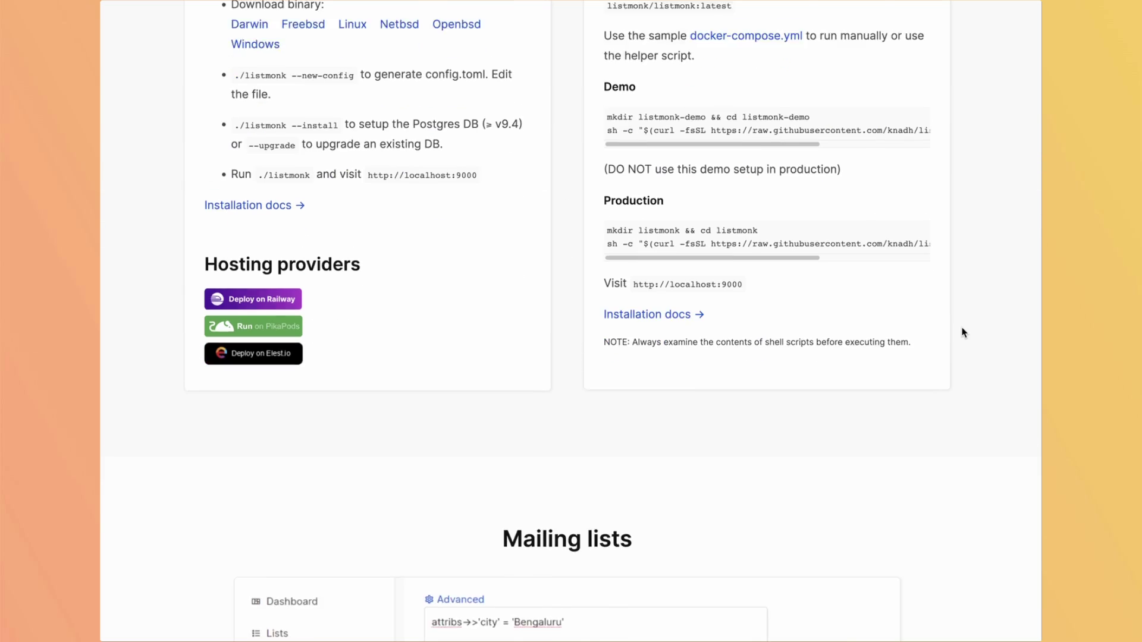
pyautogui.scroll(-6, 963, 331)
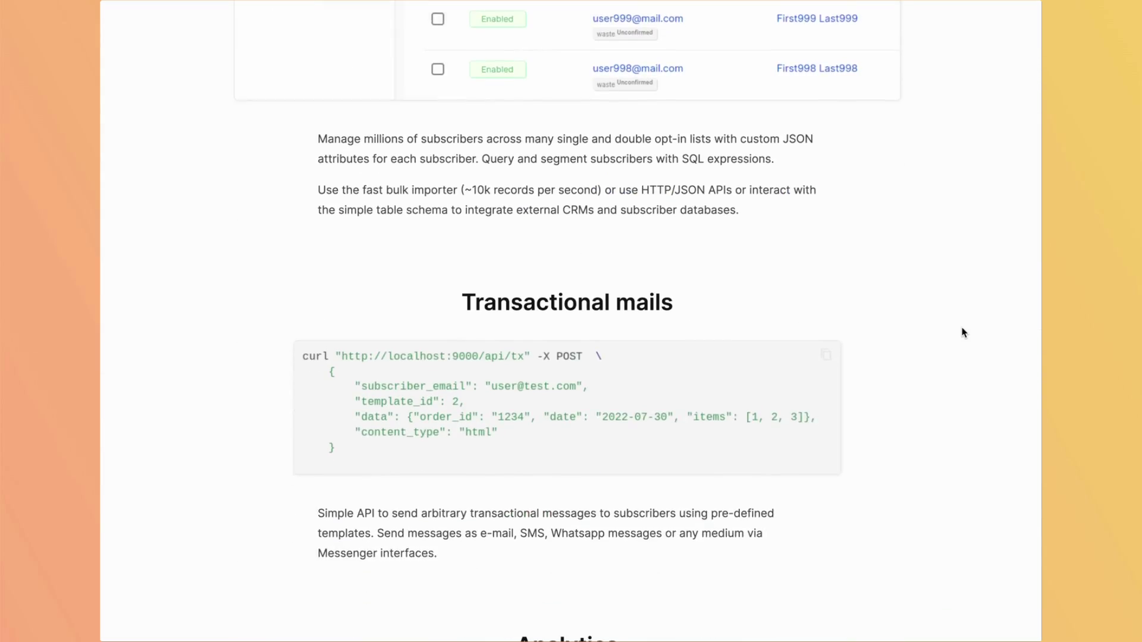
pyautogui.scroll(-10, 964, 332)
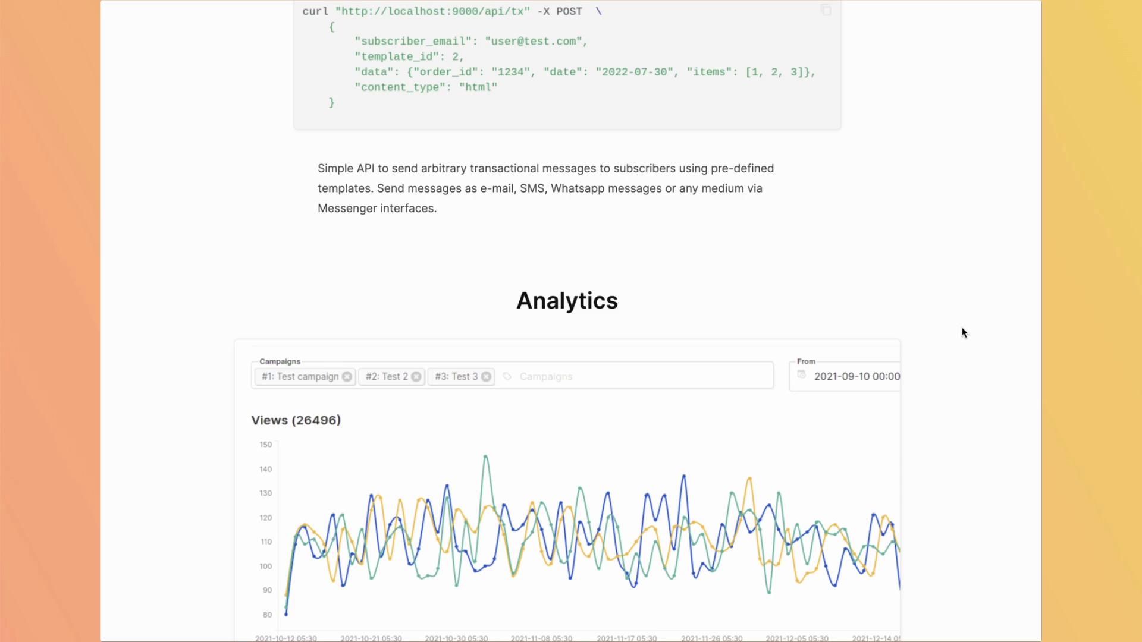
pyautogui.scroll(-7, 964, 332)
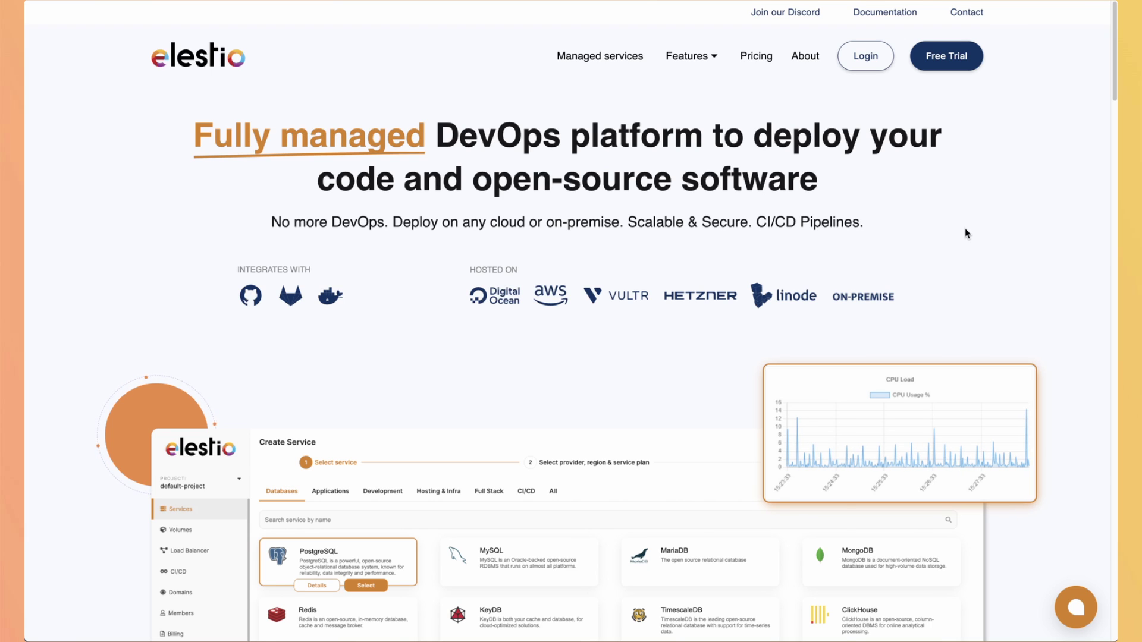
# Sign in to Elestio and pick Listmonk on Hetzner Falkenstein with SMALL-1C-2G, continuing to support options.
pyautogui.click(870, 65)
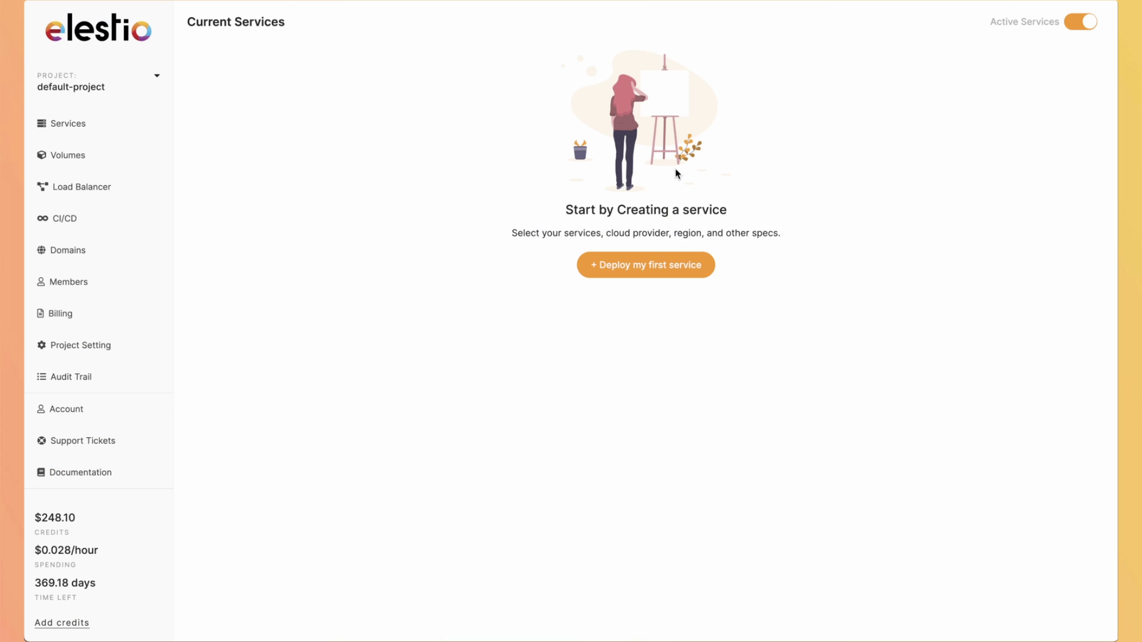
pyautogui.click(637, 266)
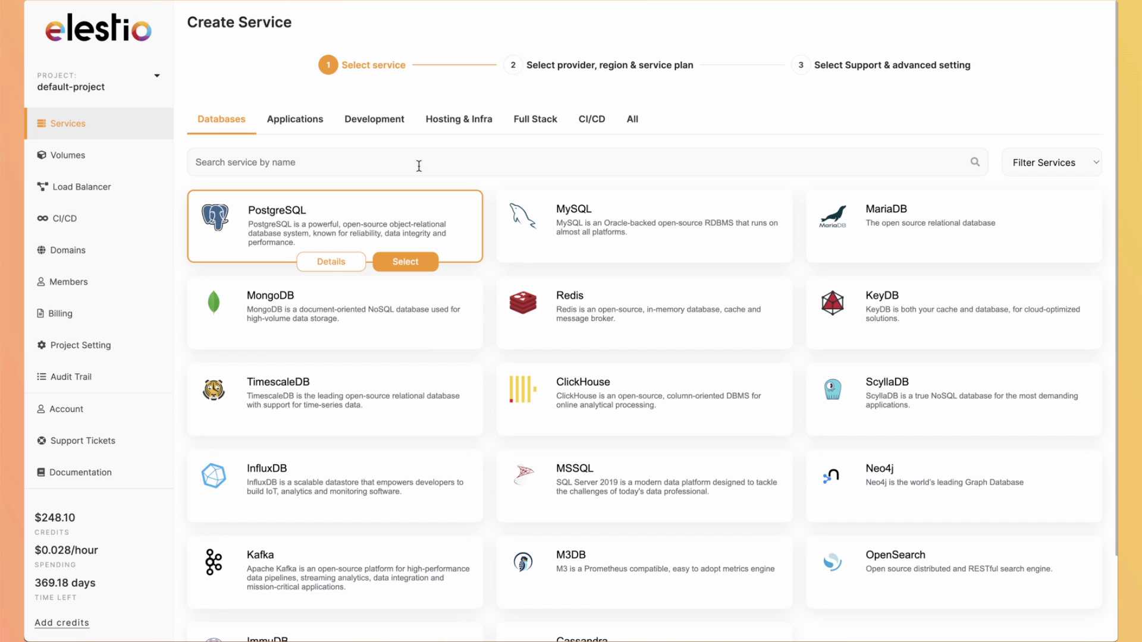
pyautogui.write('list')
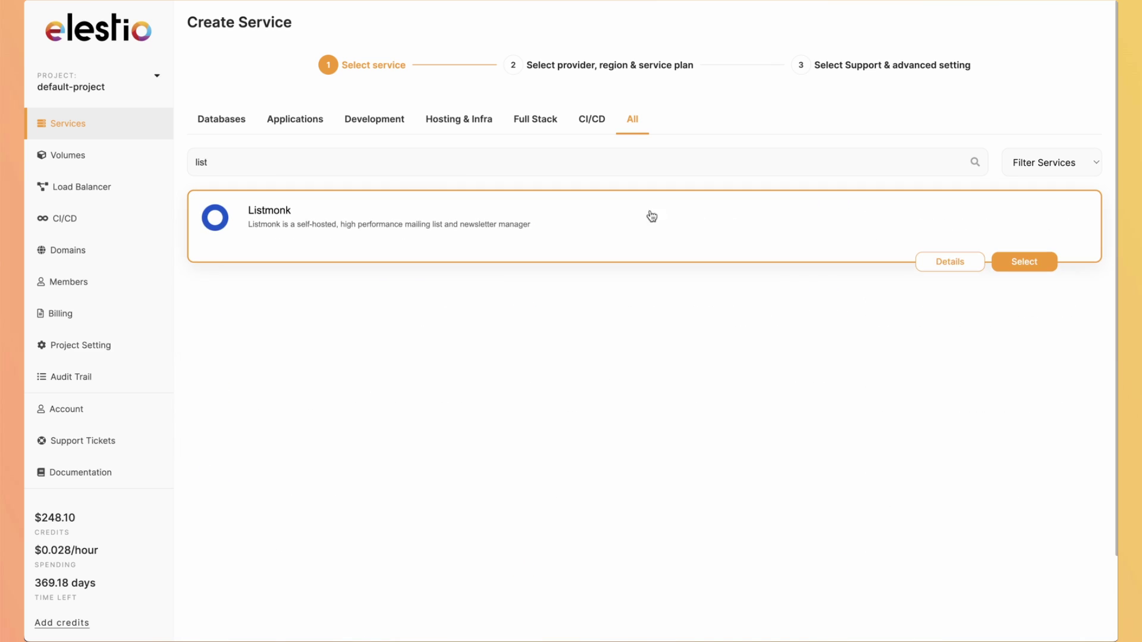
pyautogui.click(1017, 262)
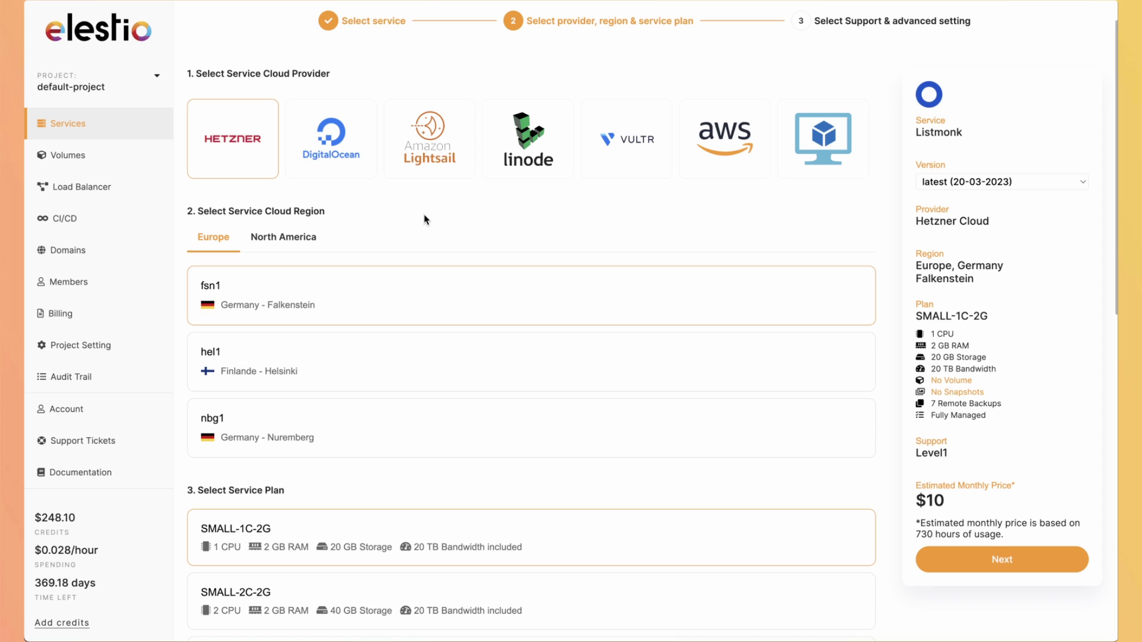
pyautogui.scroll(-4, 402, 311)
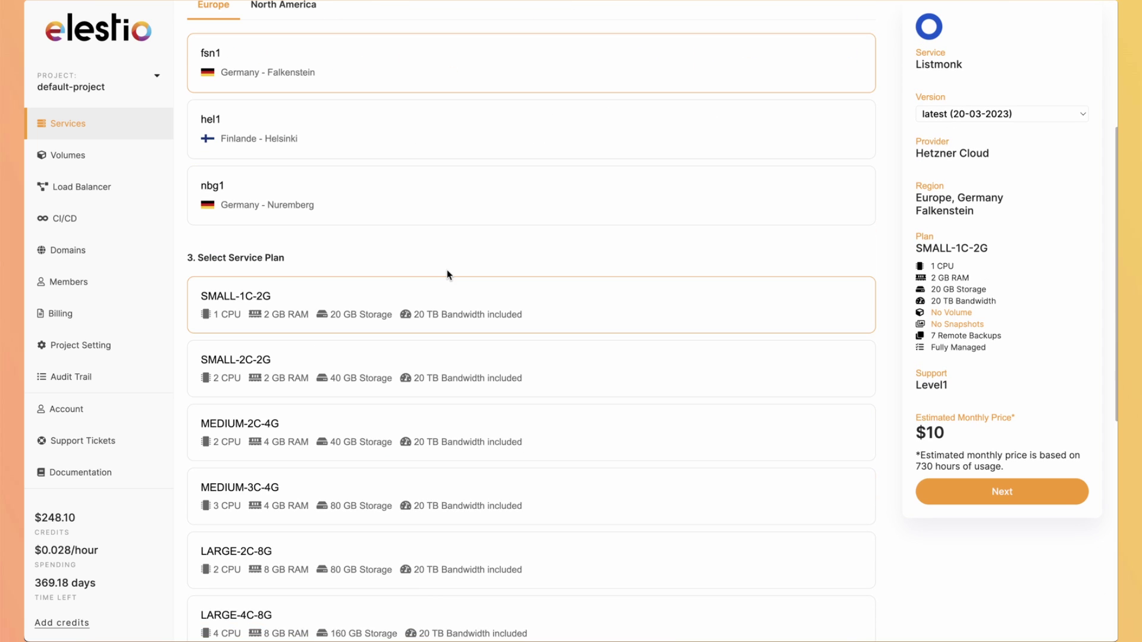
pyautogui.click(969, 498)
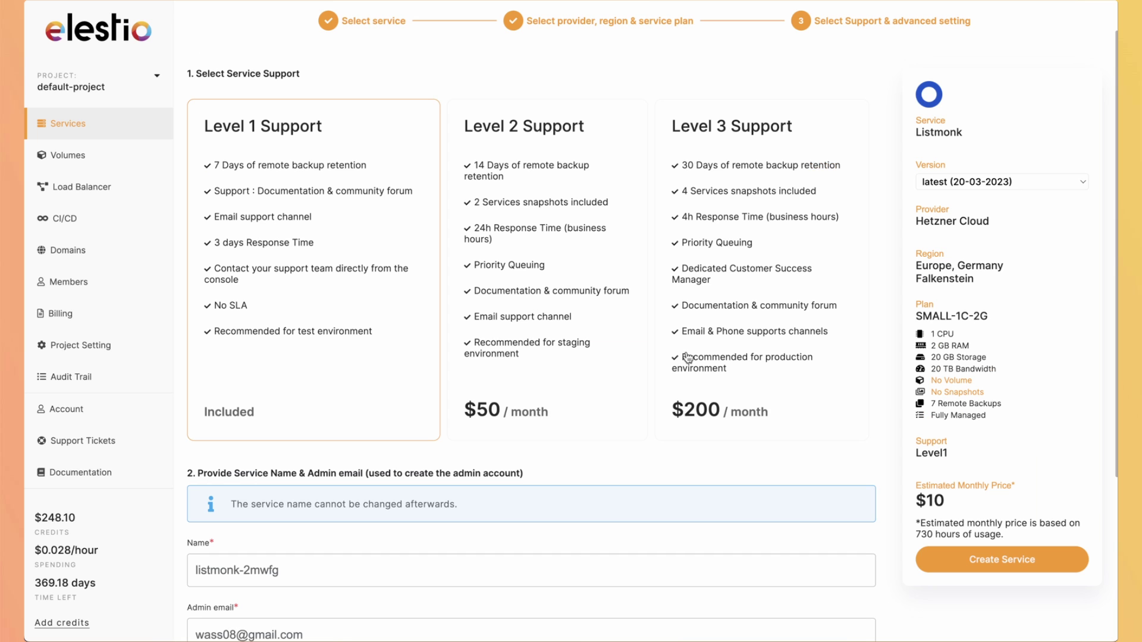
pyautogui.scroll(-4, 688, 358)
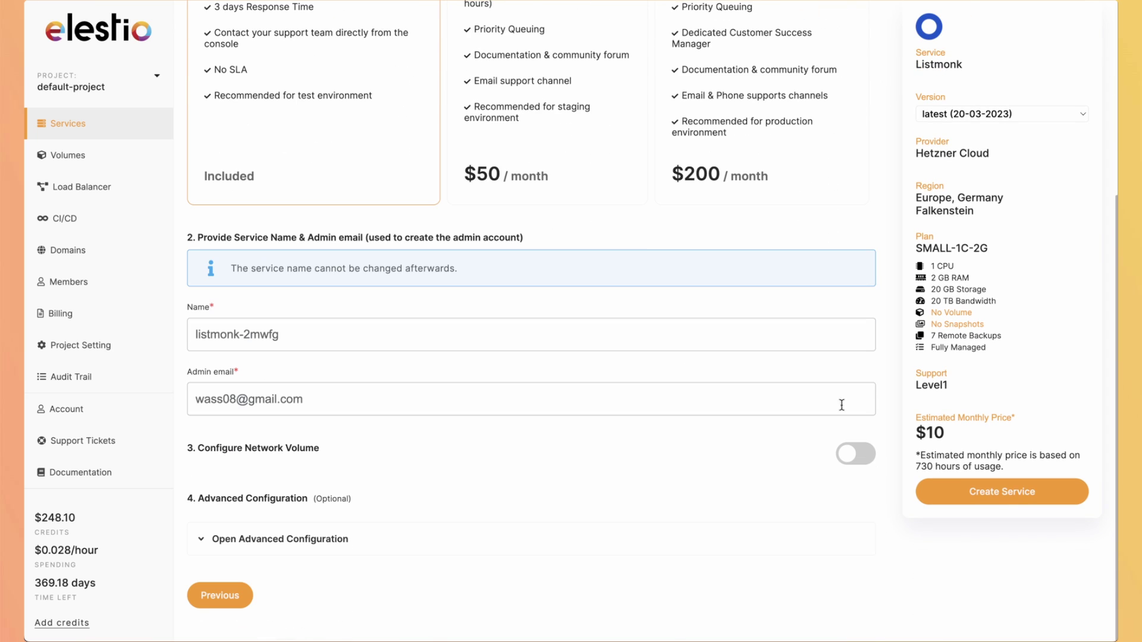
# Create the Listmonk service and read Elestio's instance-ready email down to the login details.
pyautogui.click(968, 493)
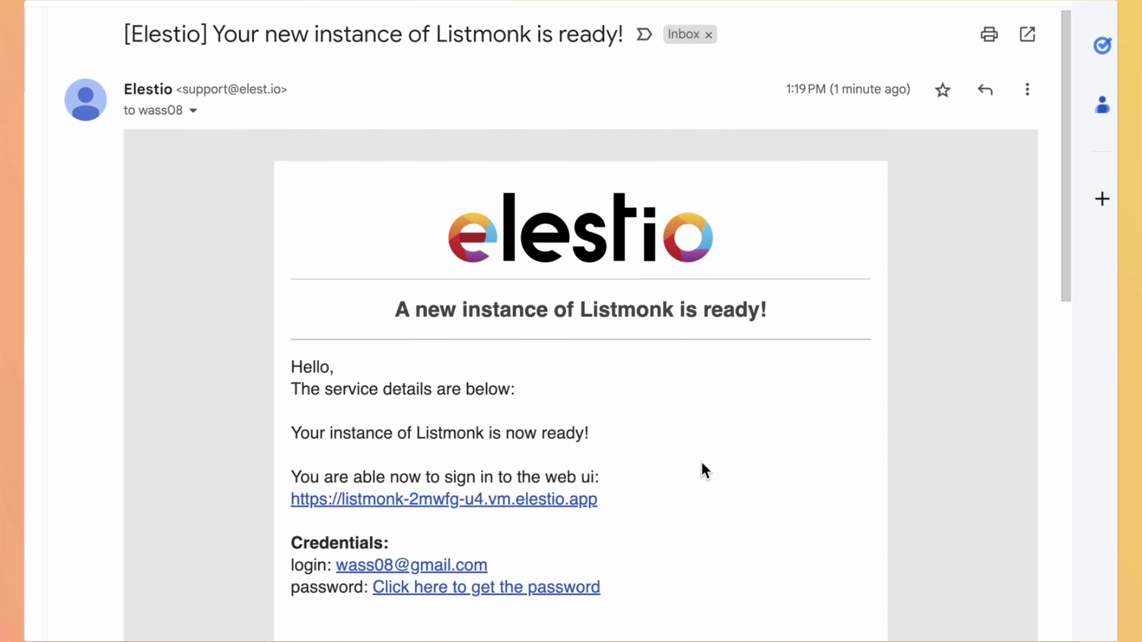
pyautogui.scroll(-1, 702, 462)
pyautogui.scroll(-3, 701, 462)
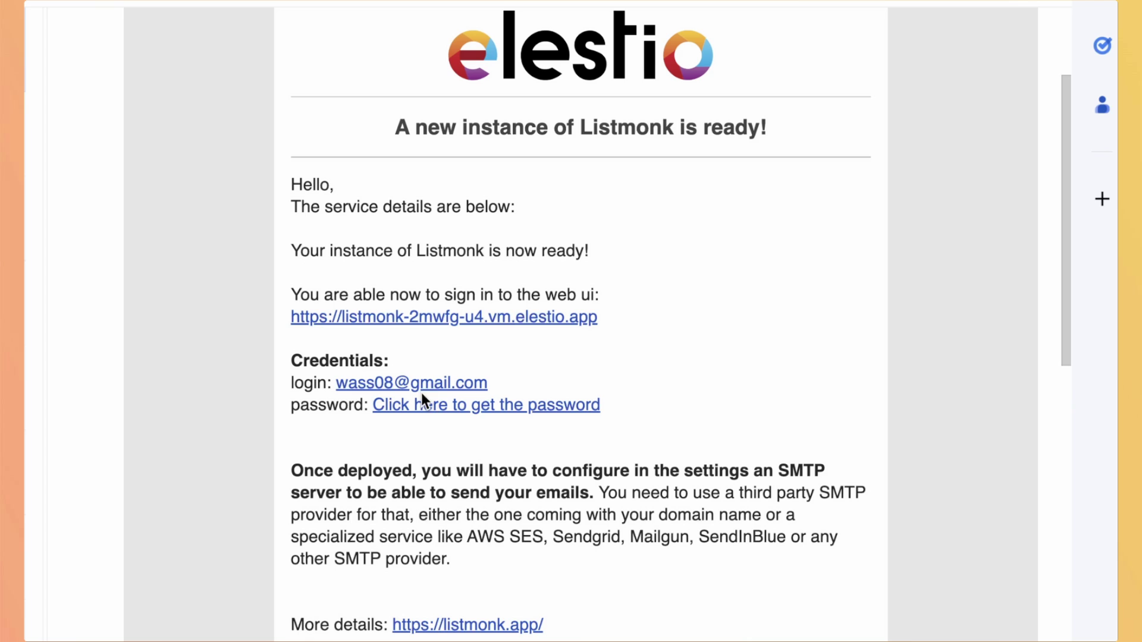
# Reveal and copy the admin password of the listmonk-2mwfg service.
pyautogui.click(445, 406)
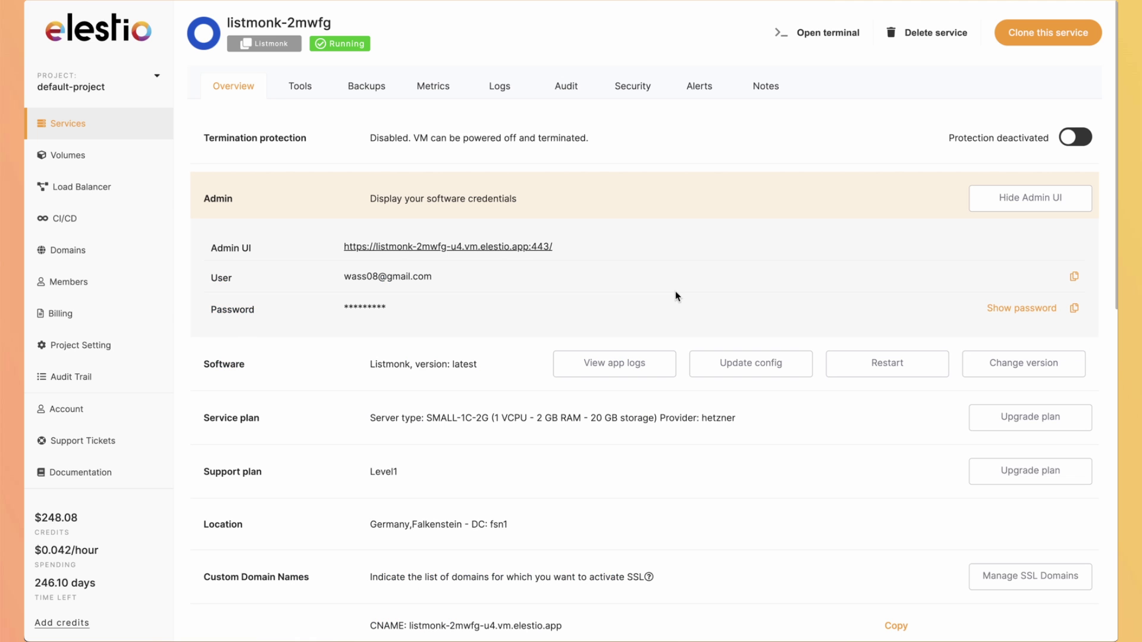
pyautogui.click(1075, 309)
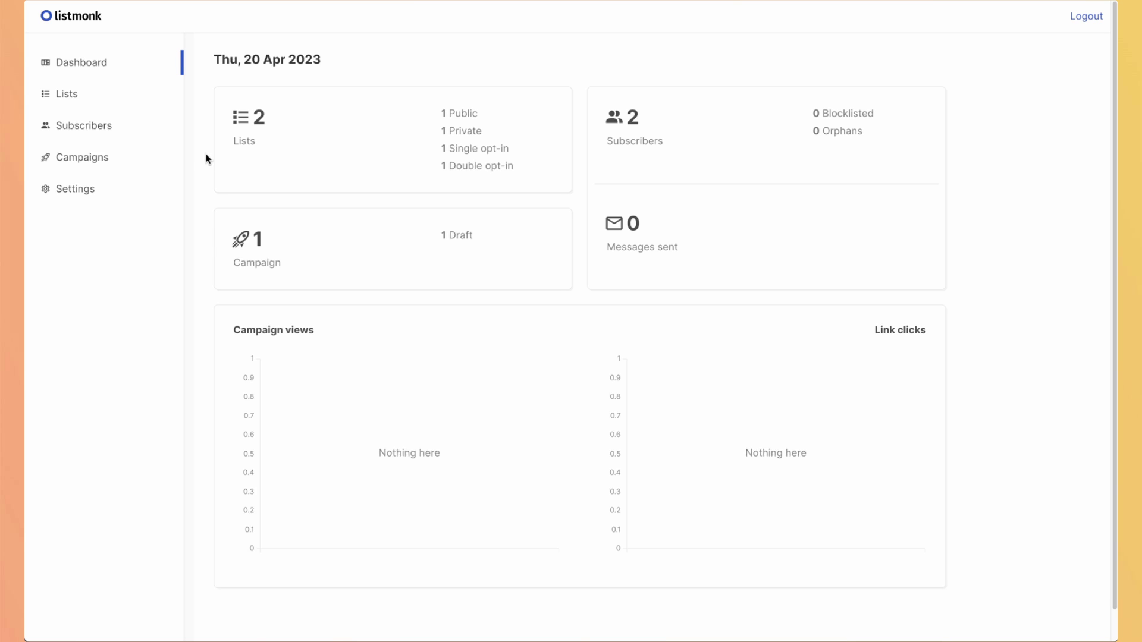
# In Settings > General, replace the noreply default from e-mail with the owner's name and Gmail address, then save.
pyautogui.click(77, 189)
pyautogui.click(73, 225)
pyautogui.click(245, 135)
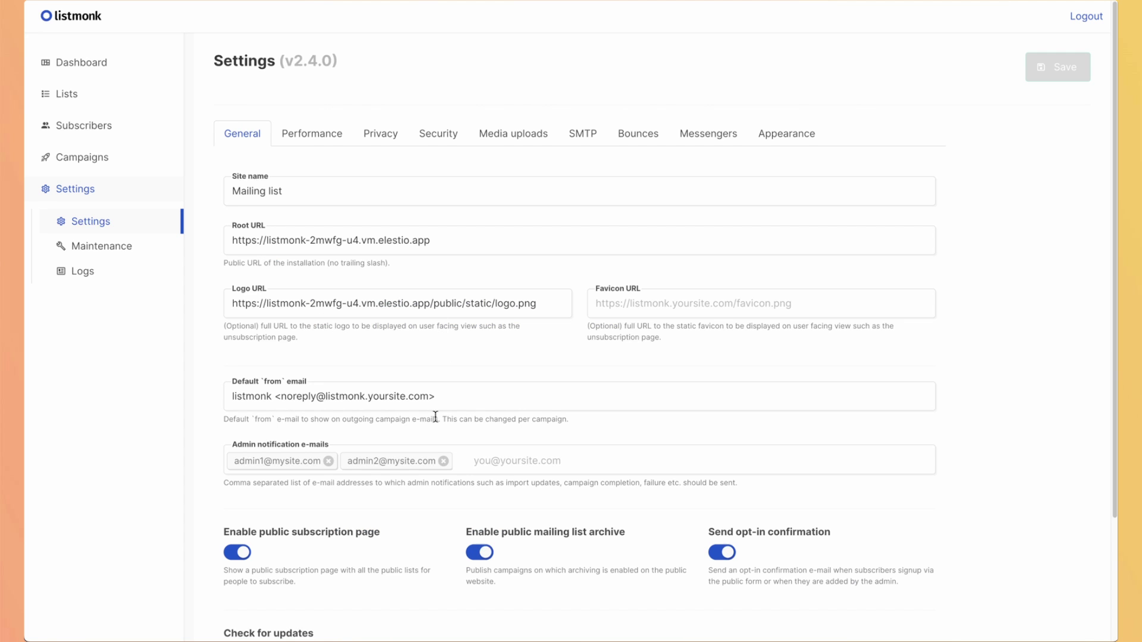
pyautogui.scroll(-2, 435, 417)
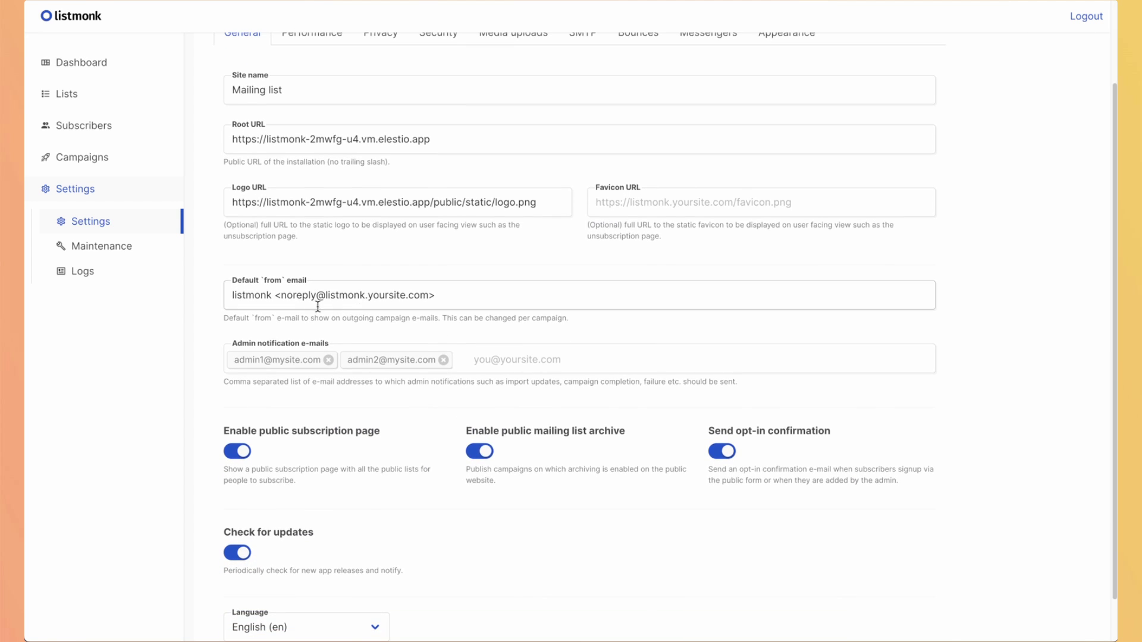
pyautogui.moveTo(273, 296); pyautogui.dragTo(229, 296)
pyautogui.write('w')
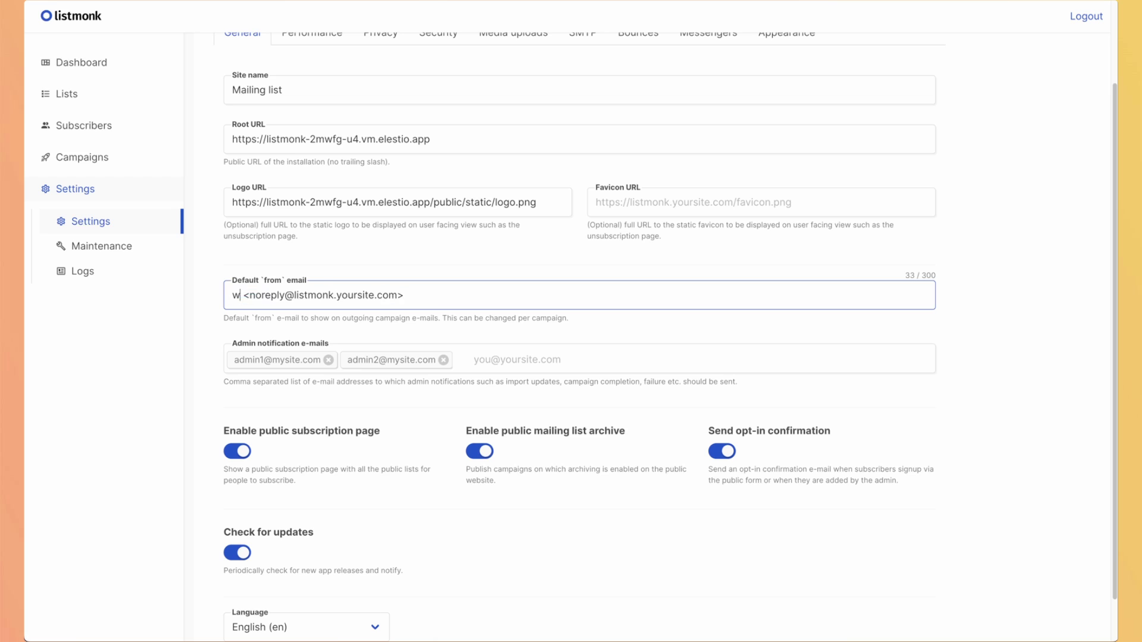
pyautogui.write('assim')
pyautogui.hotkey('shift', 'End')
pyautogui.hotkey('shift', 'Left')
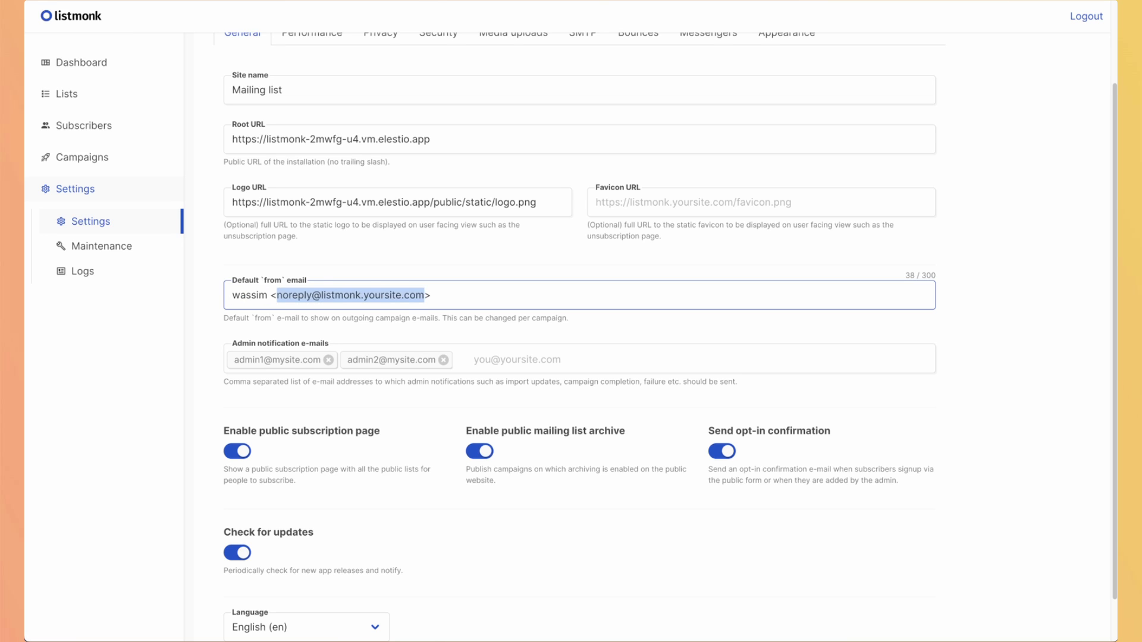
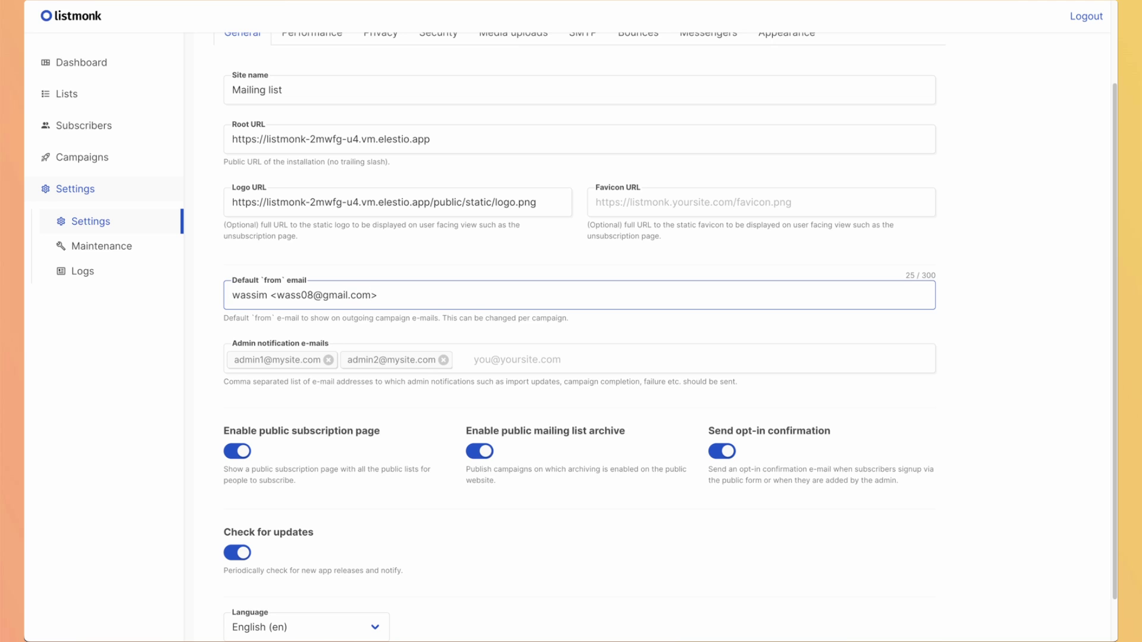
pyautogui.scroll(2, 1022, 79)
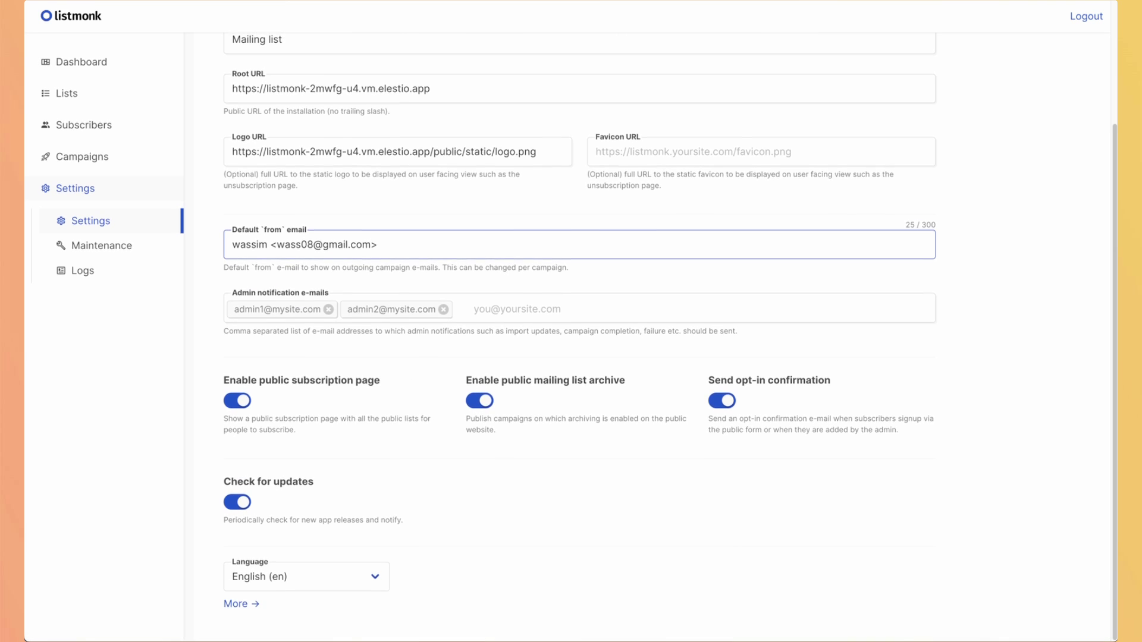
pyautogui.click(1044, 71)
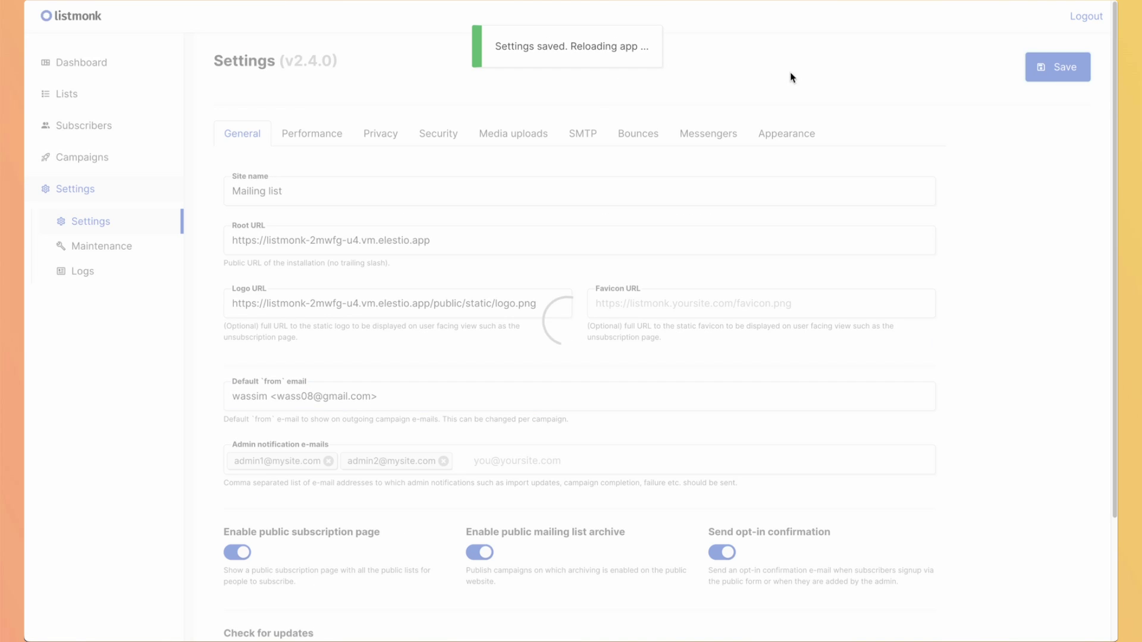
# Set the SMTP host to email-smtp.eu-central-1.amazonaws.com with the SES username, password and LOGIN authentication.
pyautogui.click(582, 132)
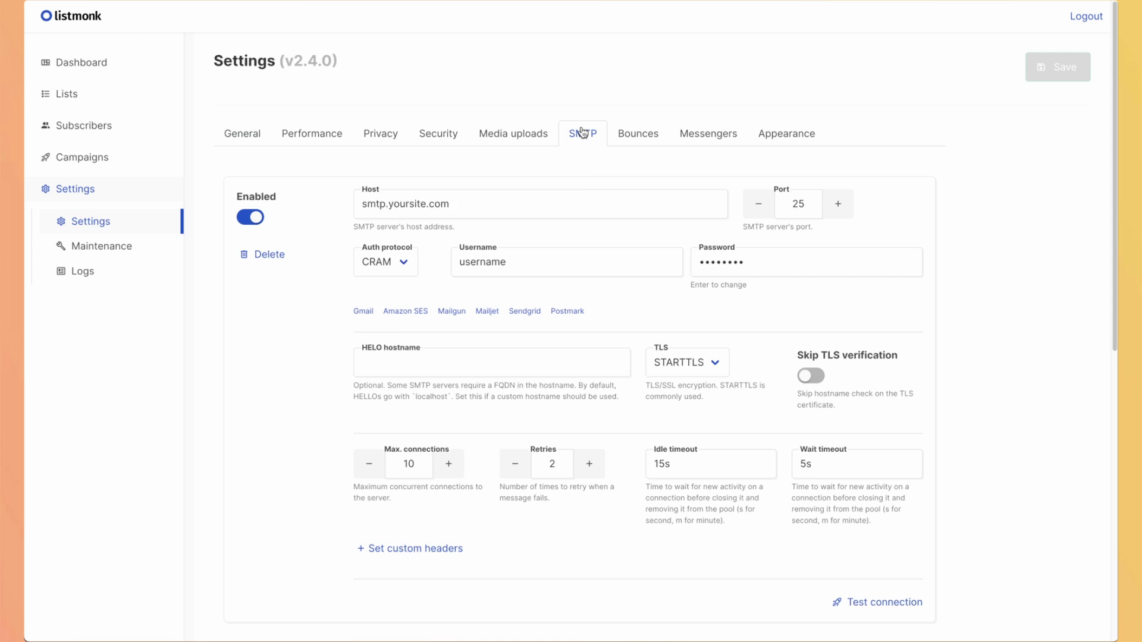
pyautogui.press('Tab')
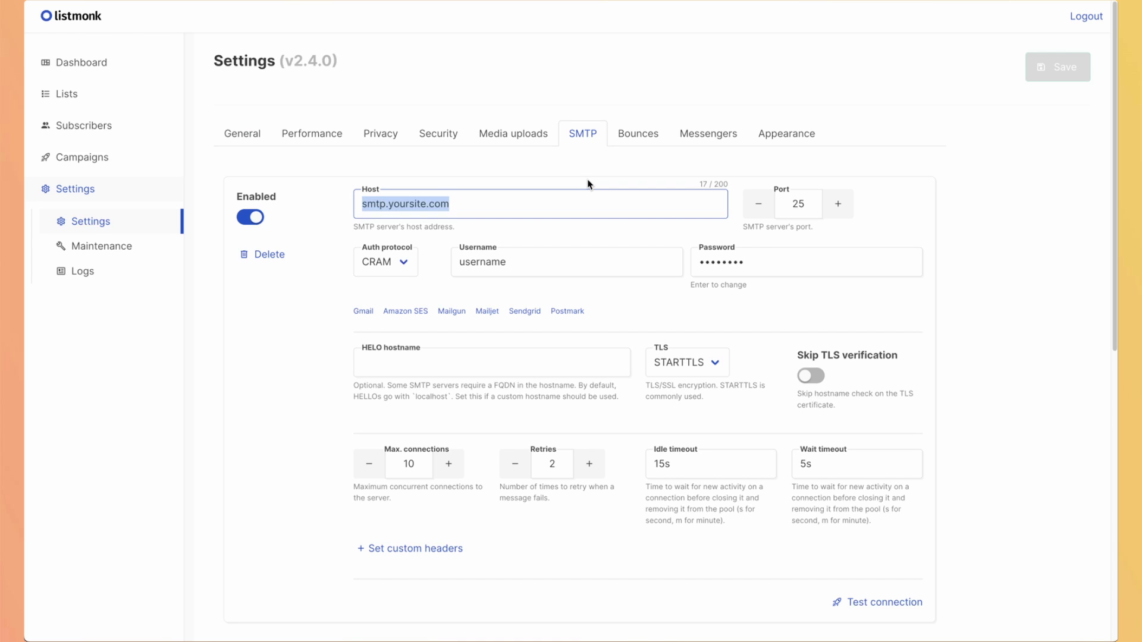
pyautogui.hotkey('ctrl', 'v')
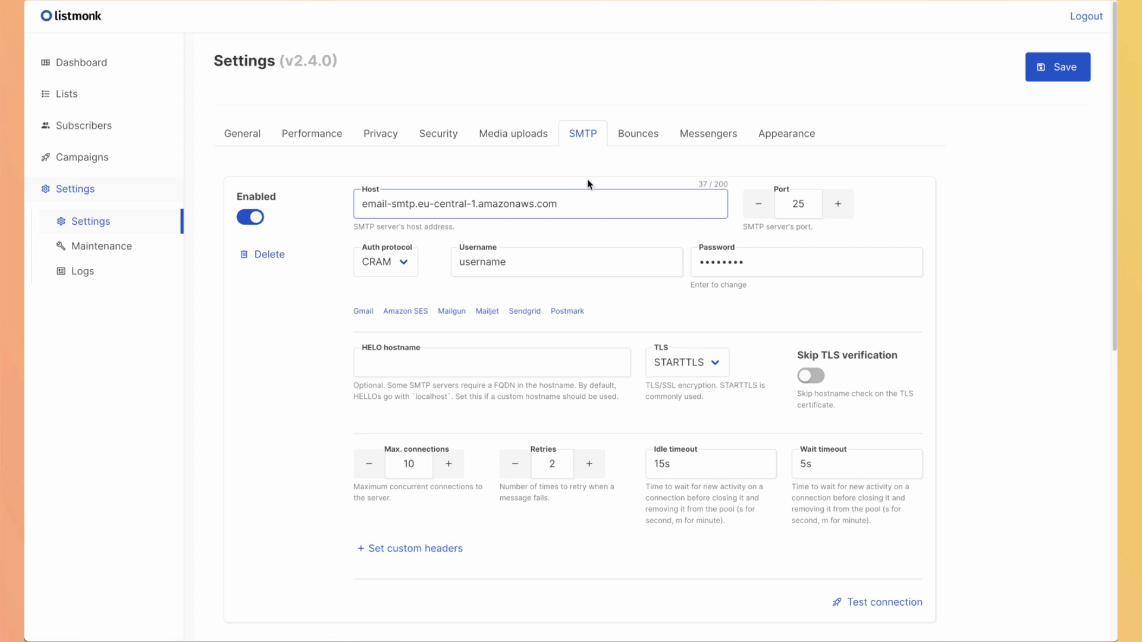
pyautogui.click(533, 262)
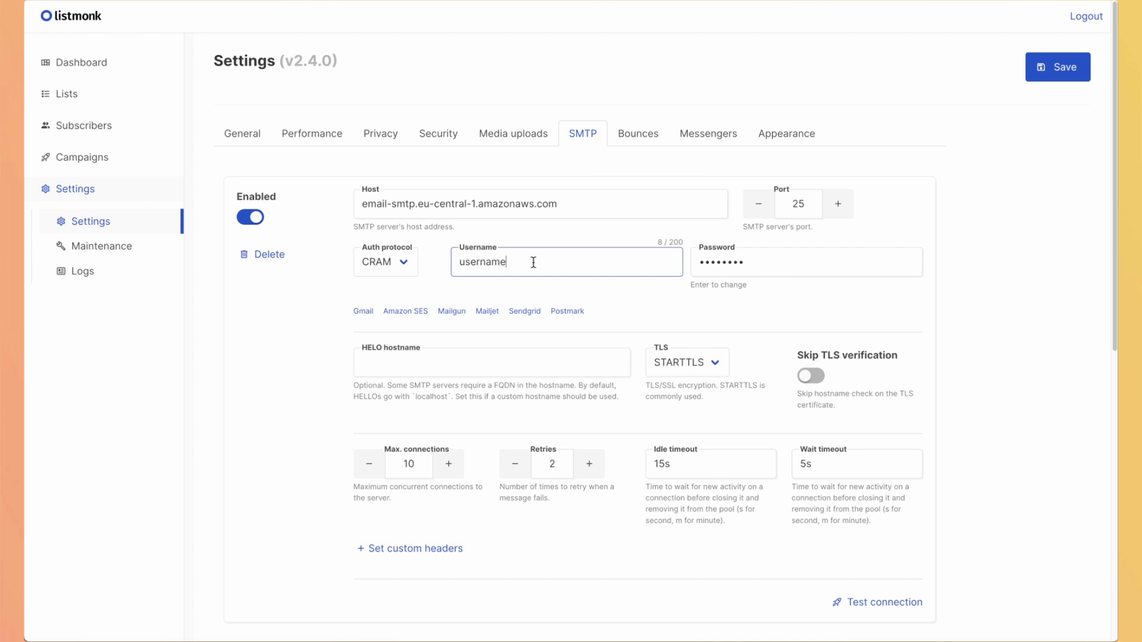
pyautogui.hotkey('ctrl', 'a')
pyautogui.hotkey('ctrl', 'v')
pyautogui.press('Tab')
pyautogui.hotkey('ctrl', 'v')
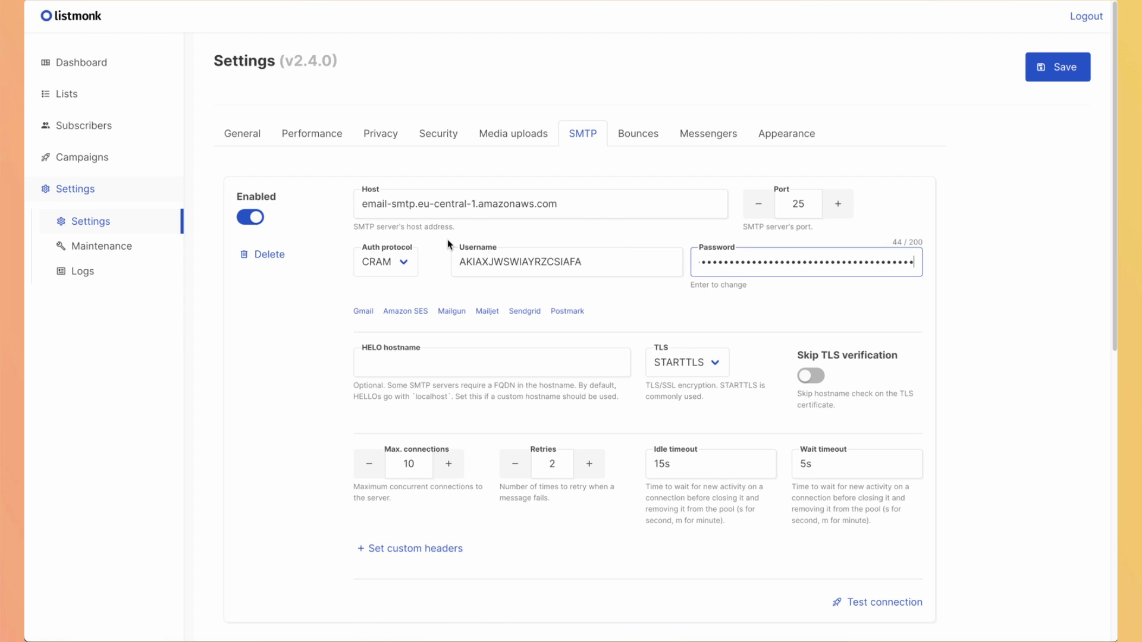
pyautogui.click(398, 262)
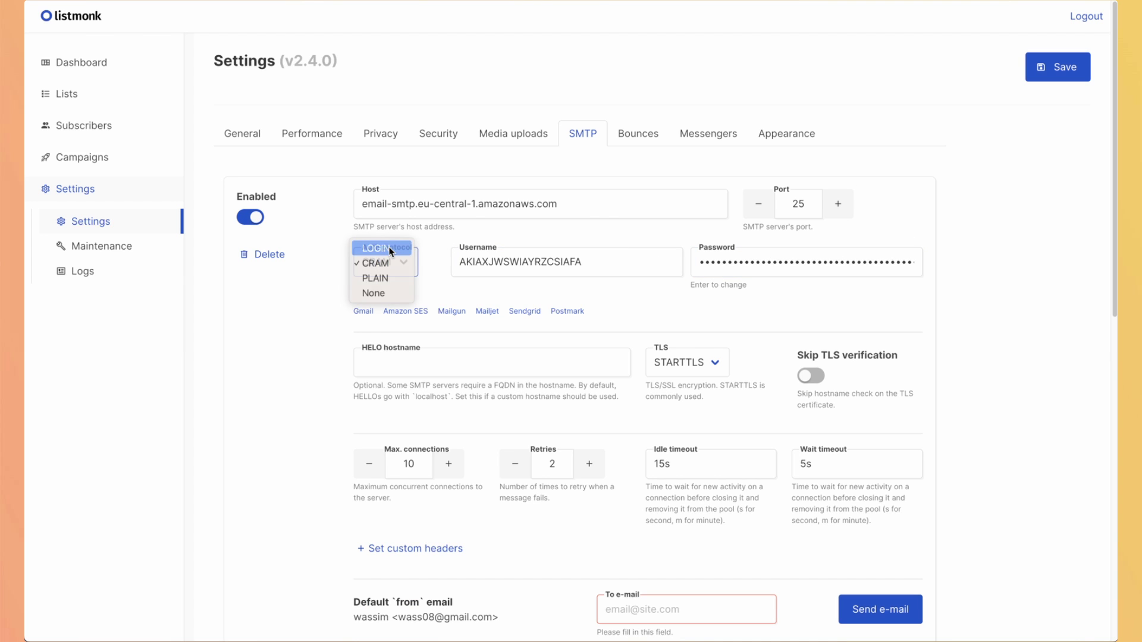
pyautogui.click(391, 250)
# Send a test e-mail from the SMTP settings to the user's Gmail address.
pyautogui.scroll(-1, 565, 456)
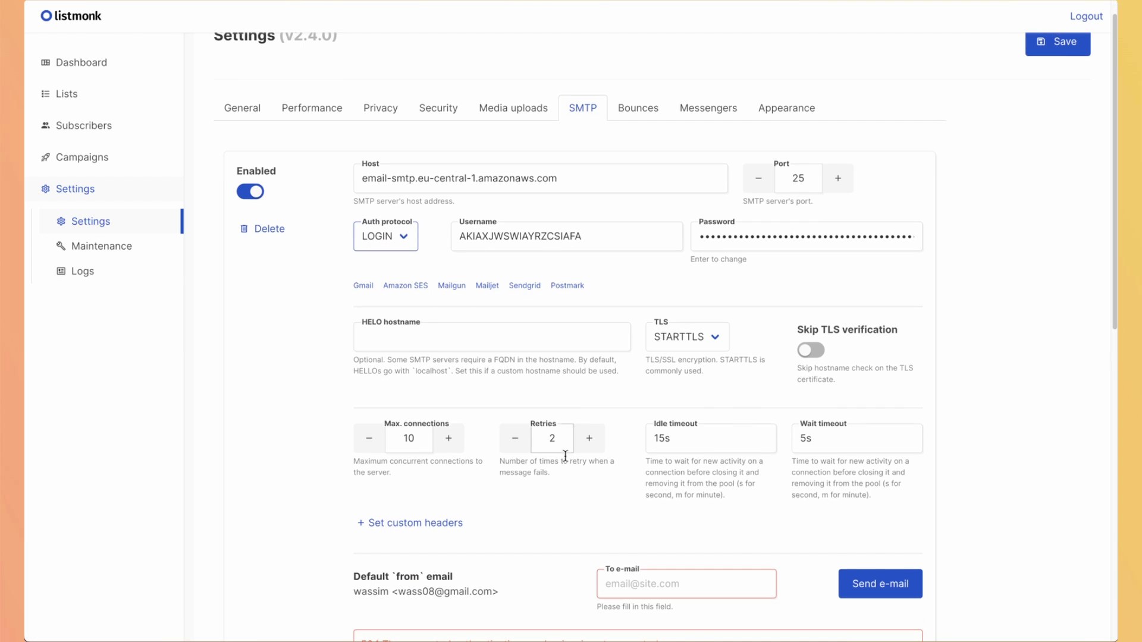
pyautogui.click(670, 585)
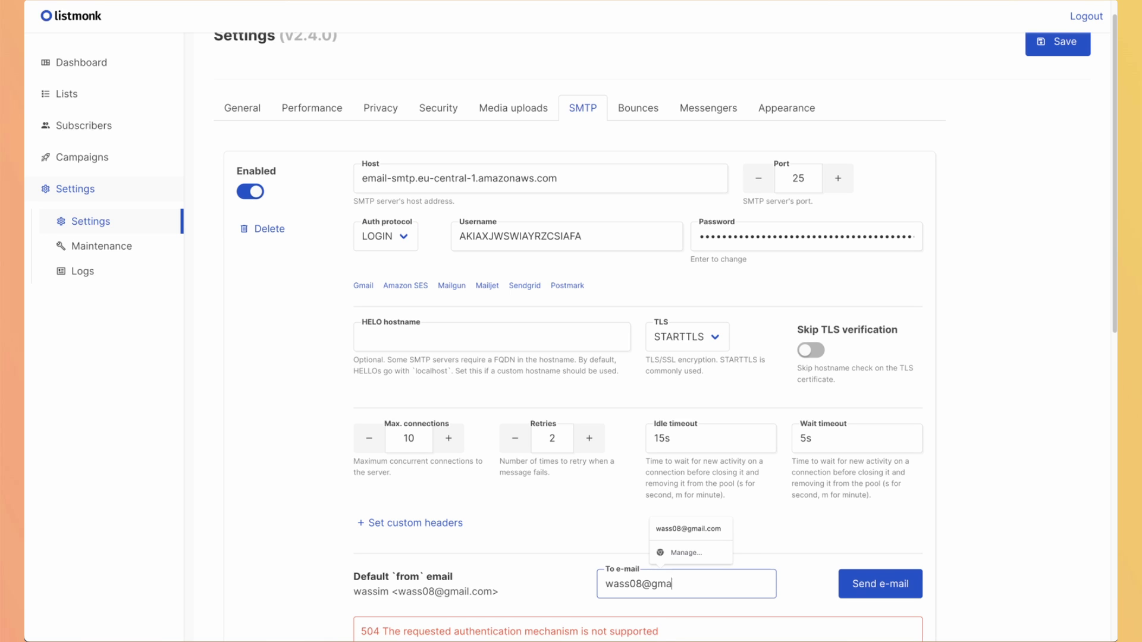
pyautogui.click(886, 593)
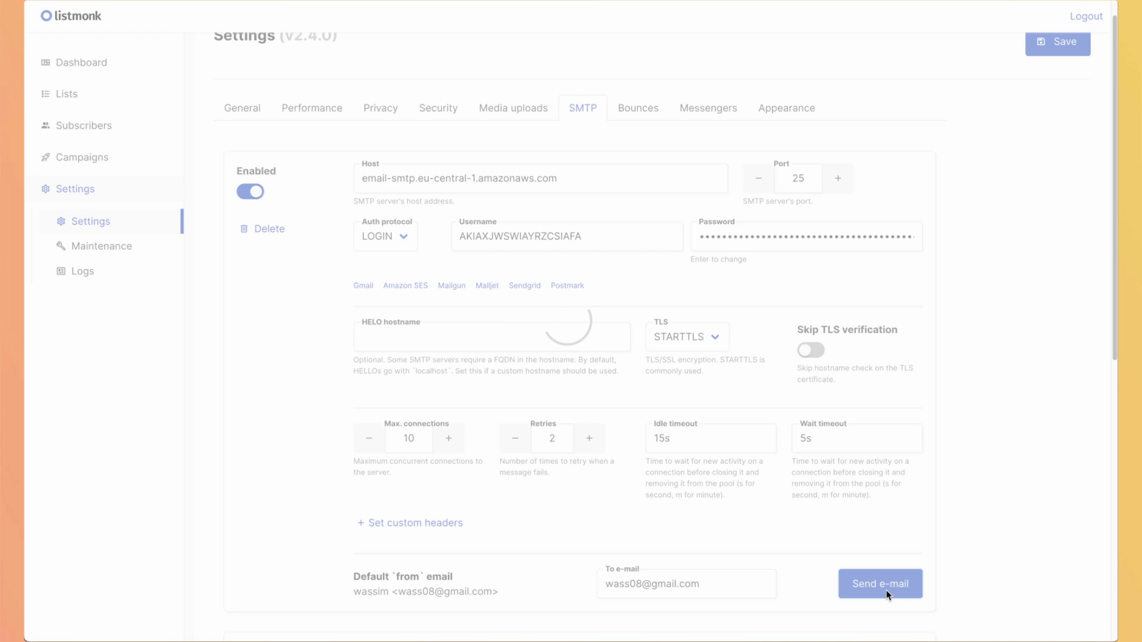
pyautogui.scroll(-2, 886, 594)
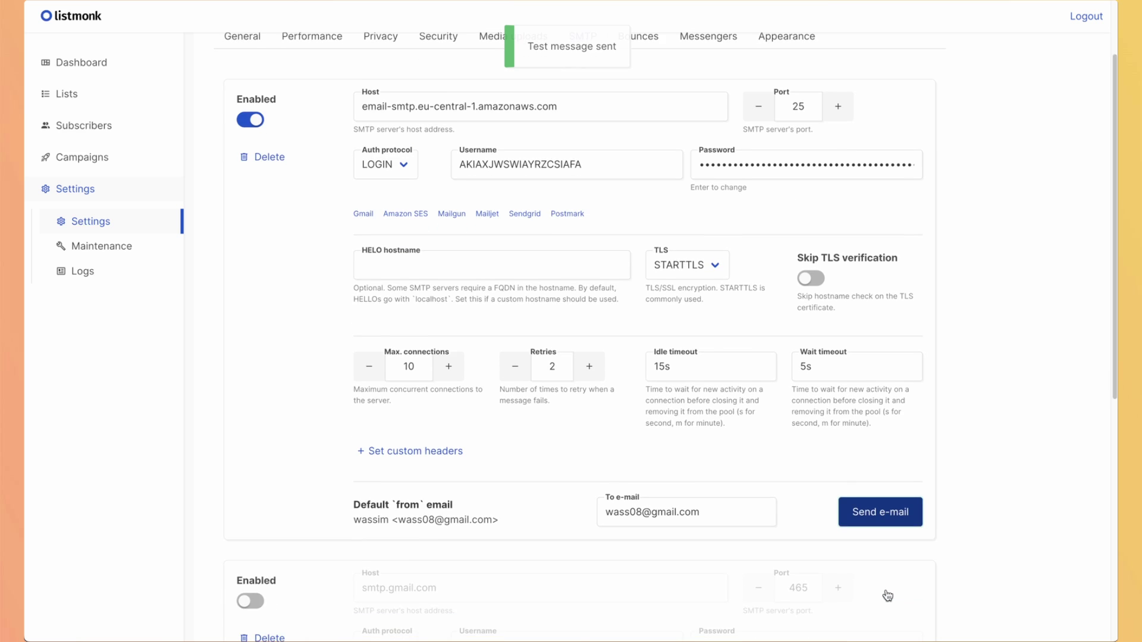
pyautogui.scroll(1, 886, 594)
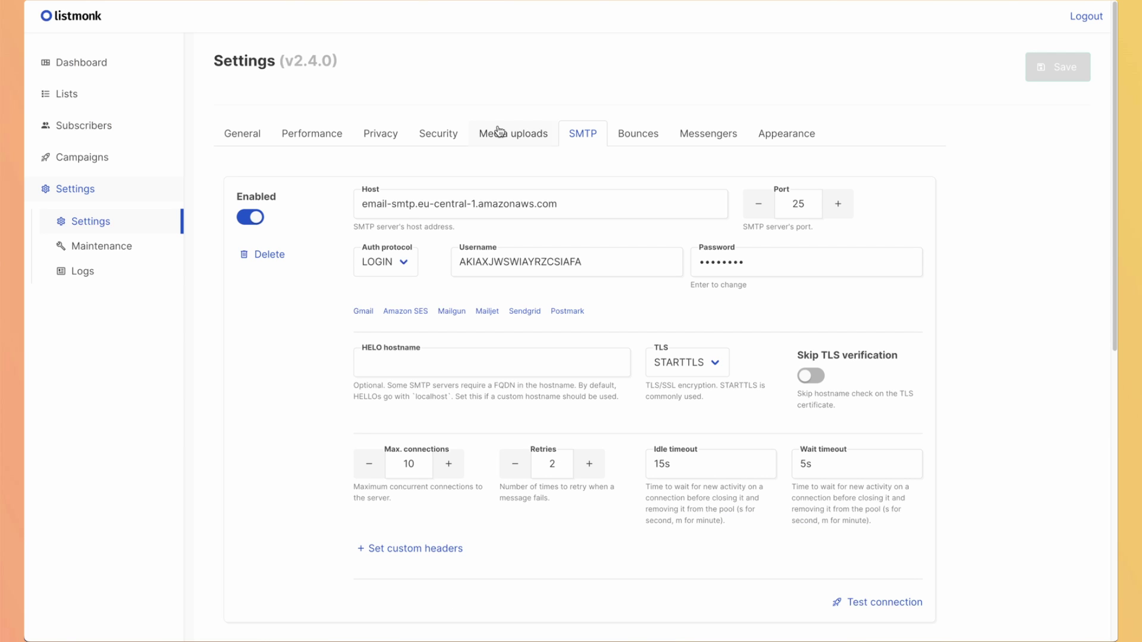
# Create a subscriber with the user's Gmail address and first name, on Default list and Opt-in list.
pyautogui.click(100, 127)
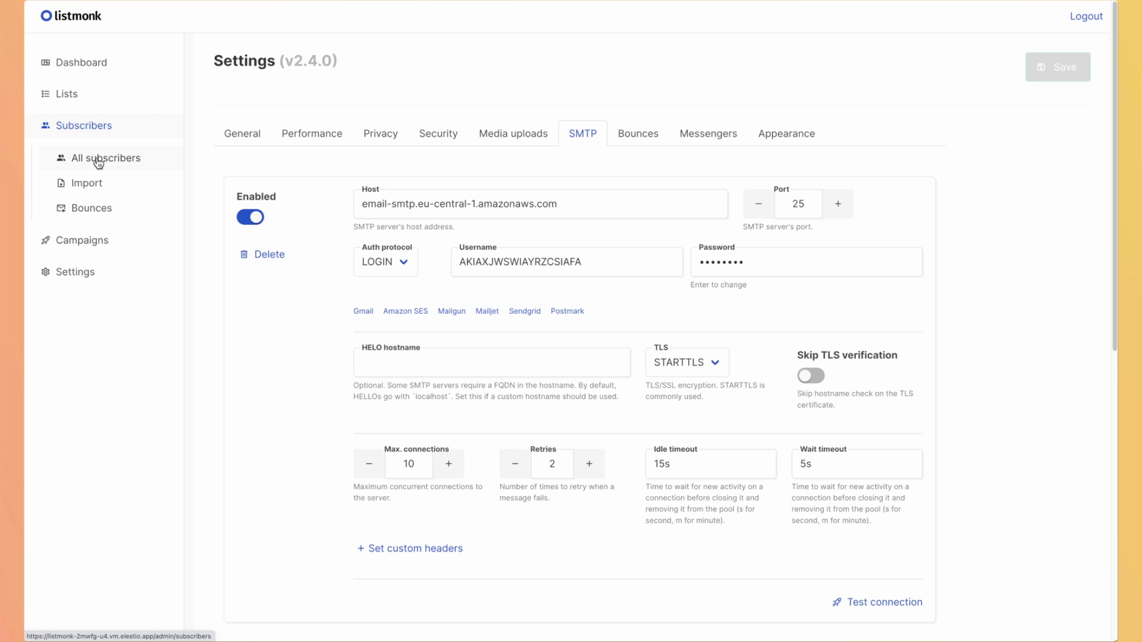
pyautogui.click(99, 161)
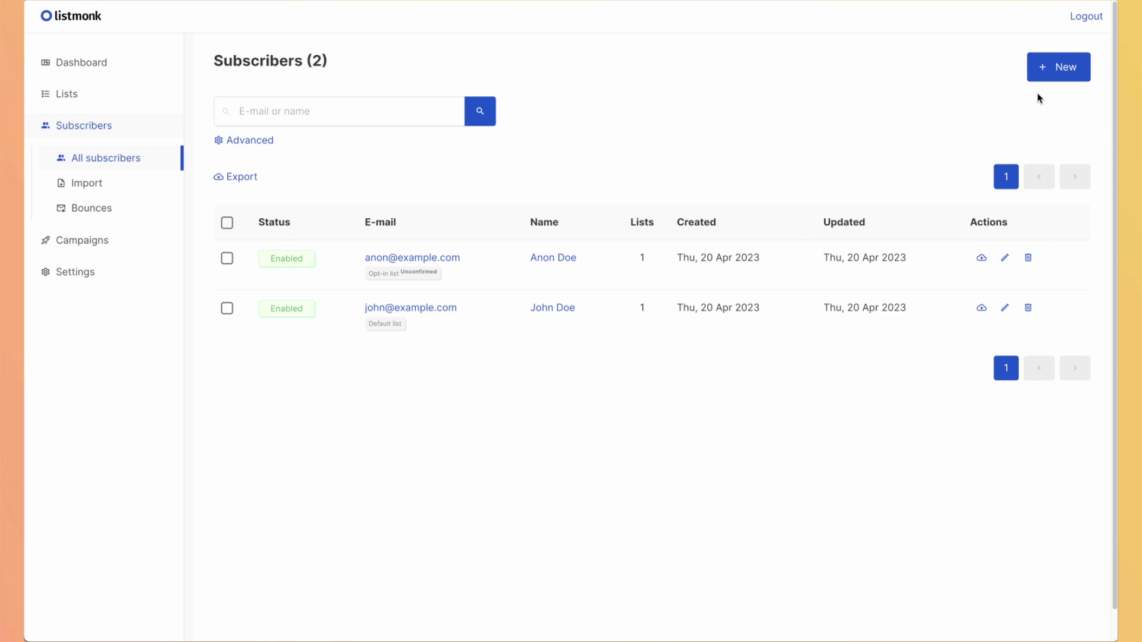
pyautogui.click(1051, 69)
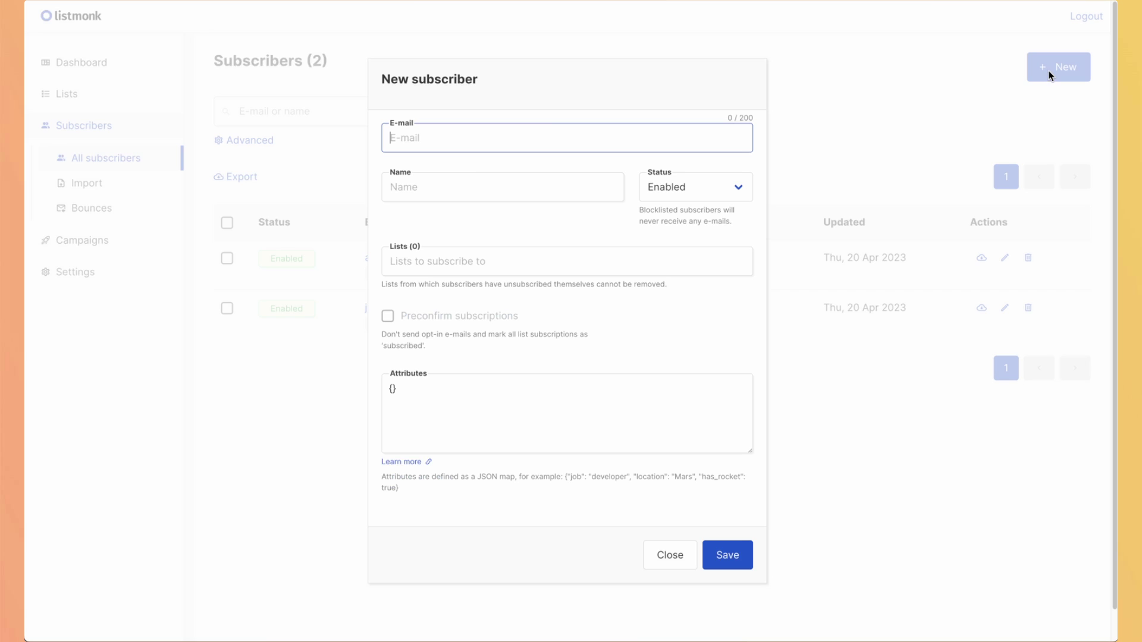
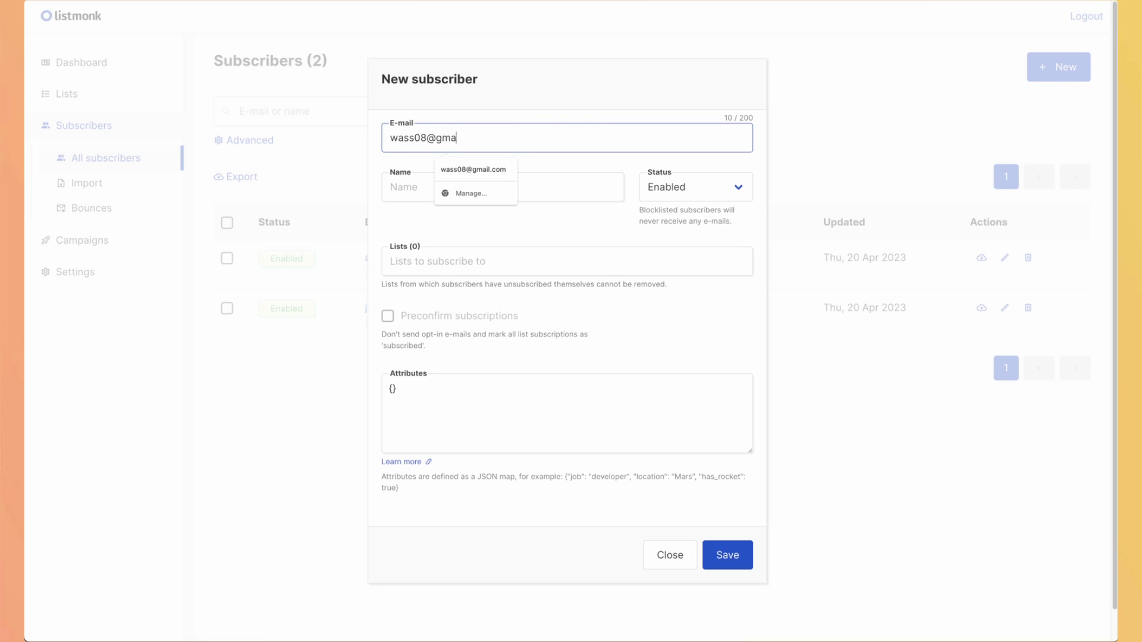
pyautogui.press('Tab')
pyautogui.write('Wassim')
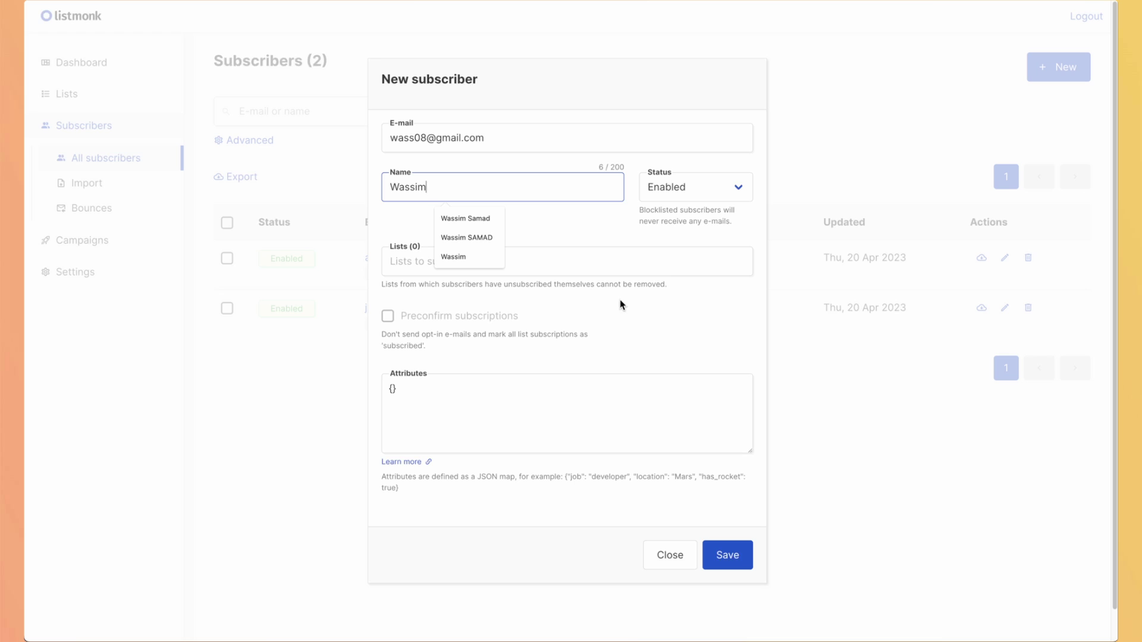
pyautogui.click(610, 261)
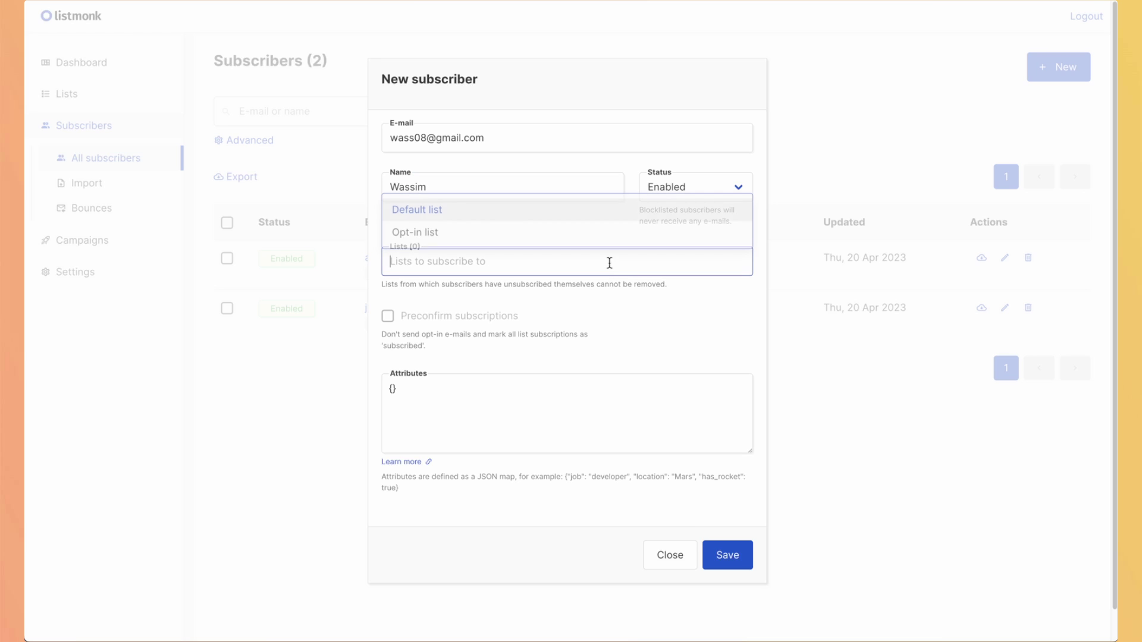
pyautogui.click(525, 211)
pyautogui.click(491, 264)
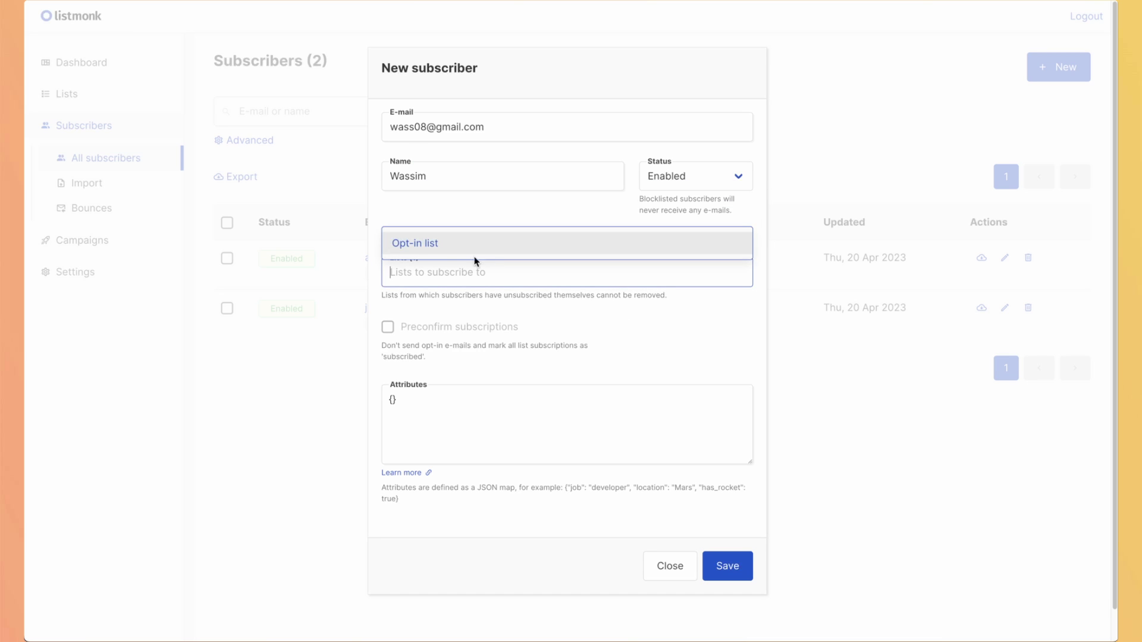
pyautogui.click(459, 249)
pyautogui.click(720, 567)
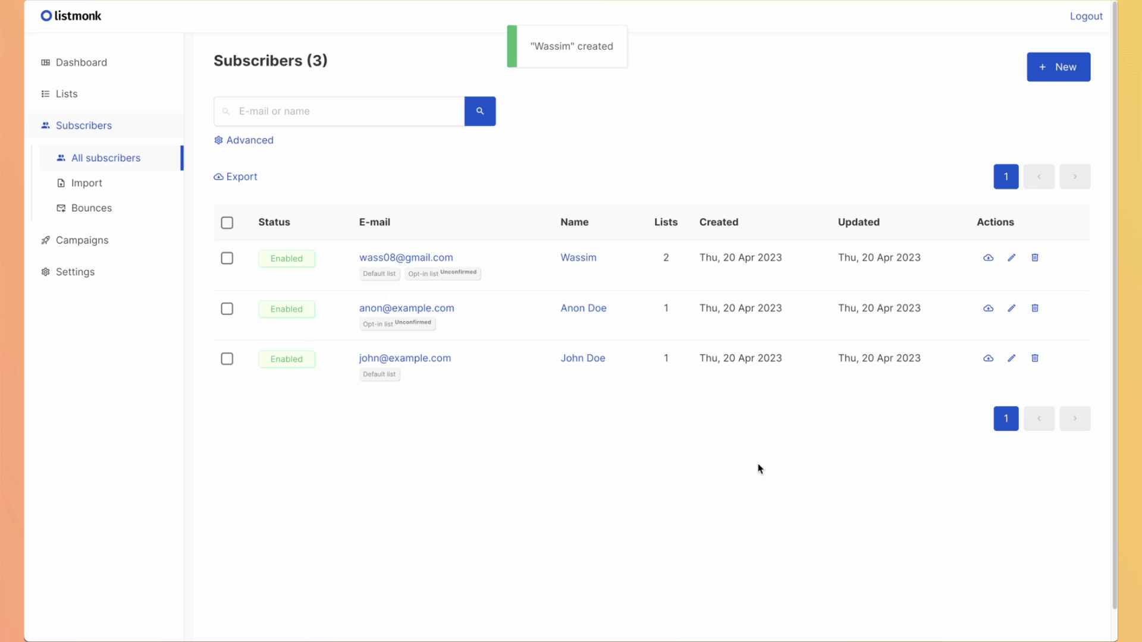
# Open All campaigns from the Campaigns sidebar menu.
pyautogui.click(76, 240)
pyautogui.click(107, 196)
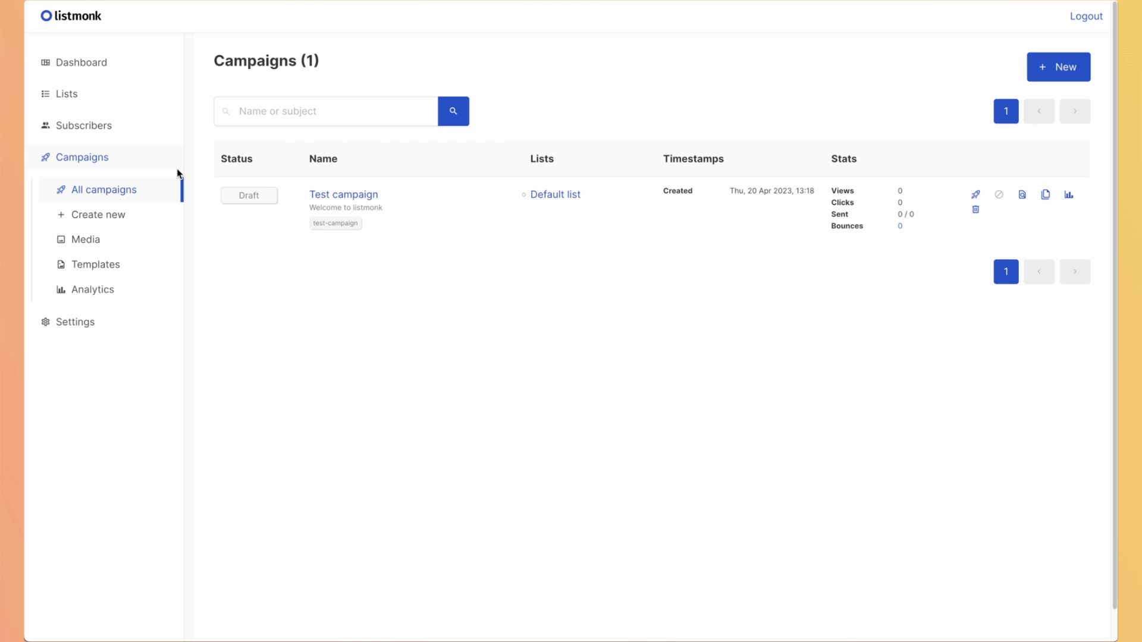
pyautogui.click(130, 271)
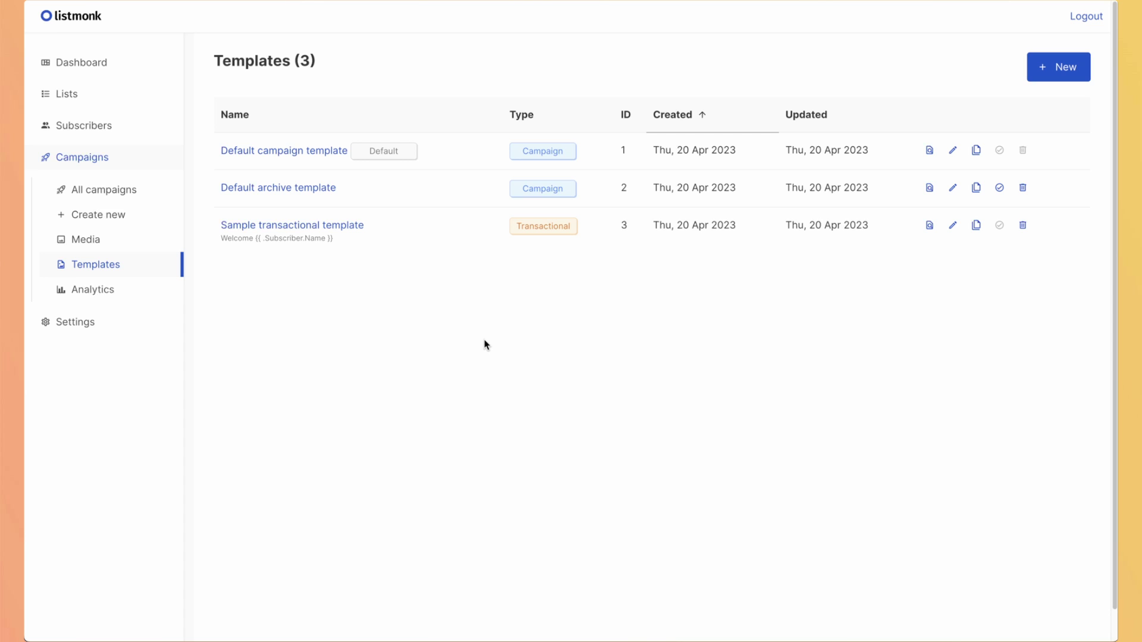
pyautogui.click(98, 189)
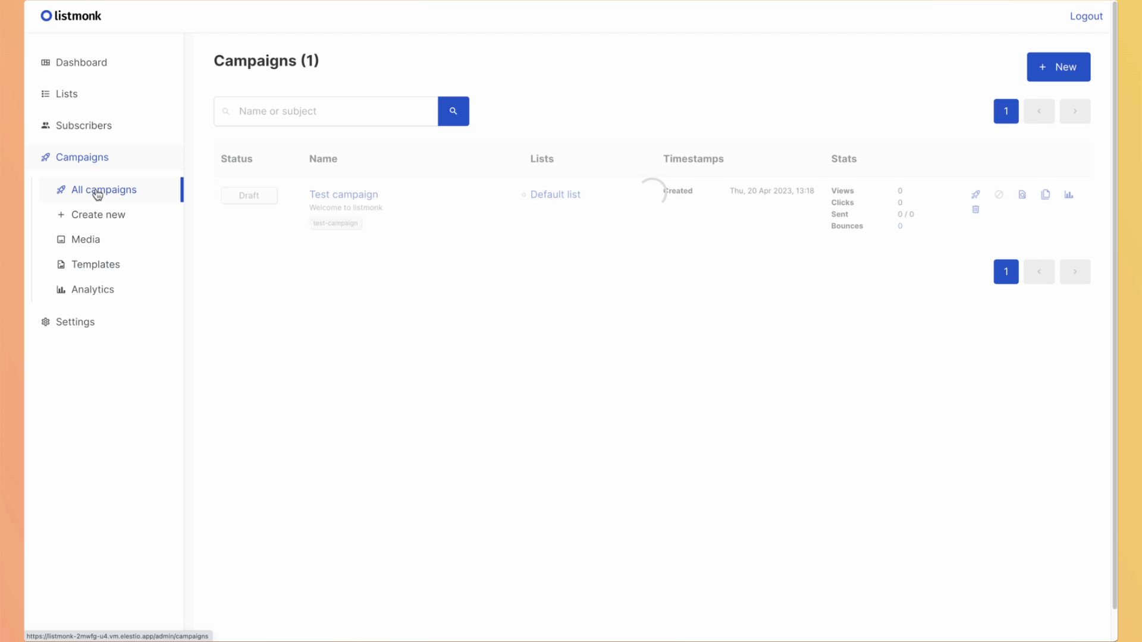
# Open Test campaign and overwrite the No Reply sender with the user's name and Gmail address.
pyautogui.click(321, 196)
pyautogui.scroll(-1, 374, 149)
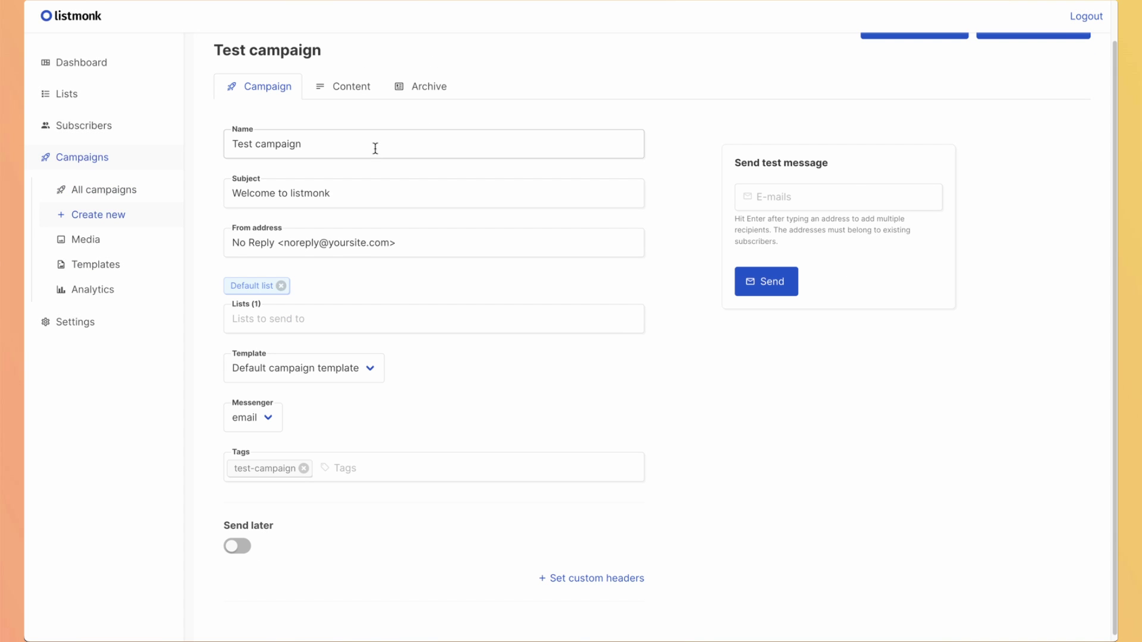
pyautogui.click(375, 148)
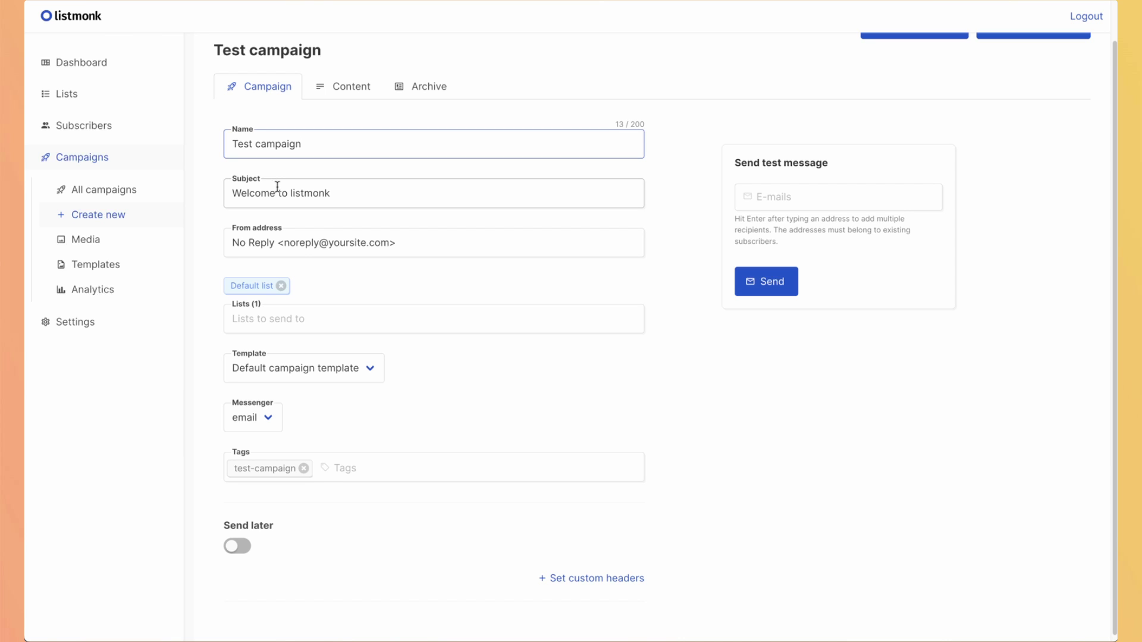
pyautogui.click(345, 195)
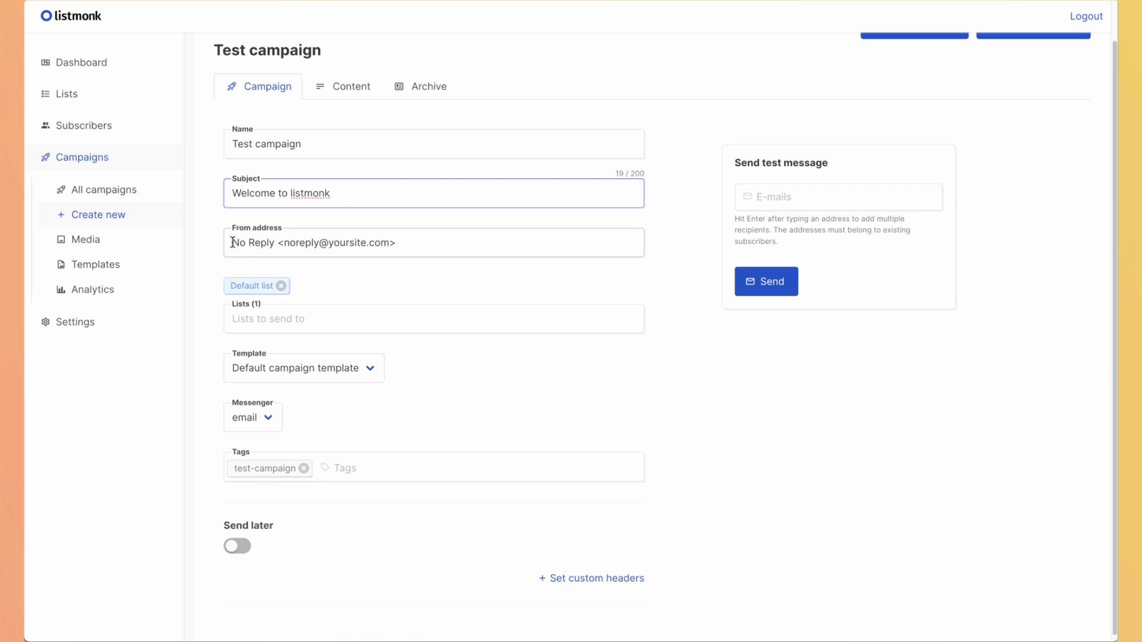
pyautogui.moveTo(231, 242); pyautogui.dragTo(274, 243)
pyautogui.write('wassim')
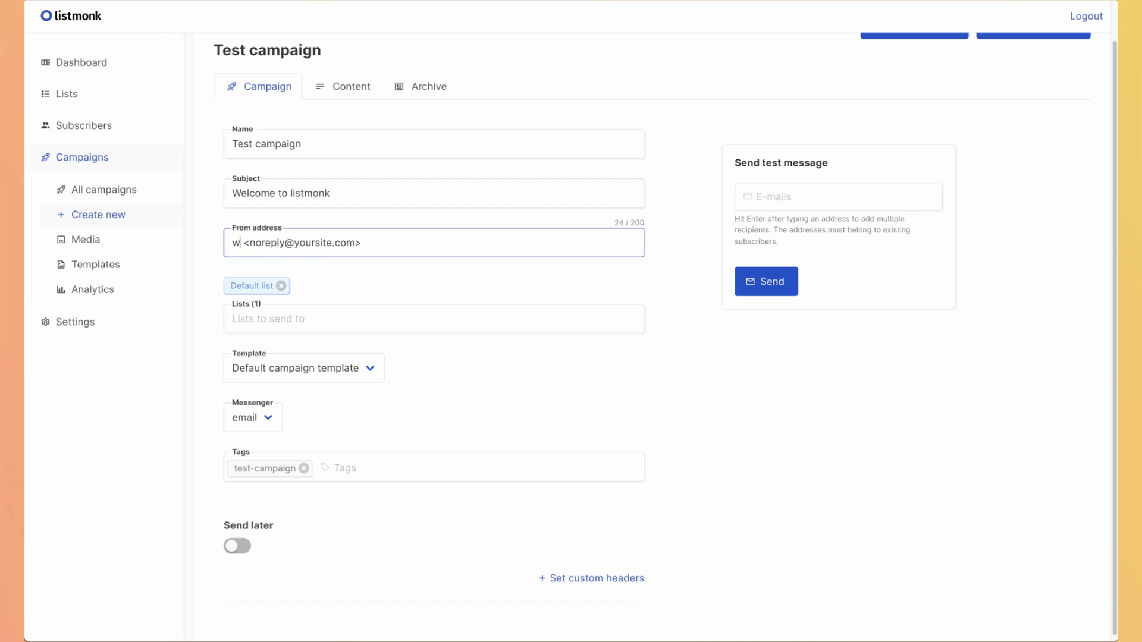
pyautogui.click(277, 243)
pyautogui.hotkey('shift', 'End')
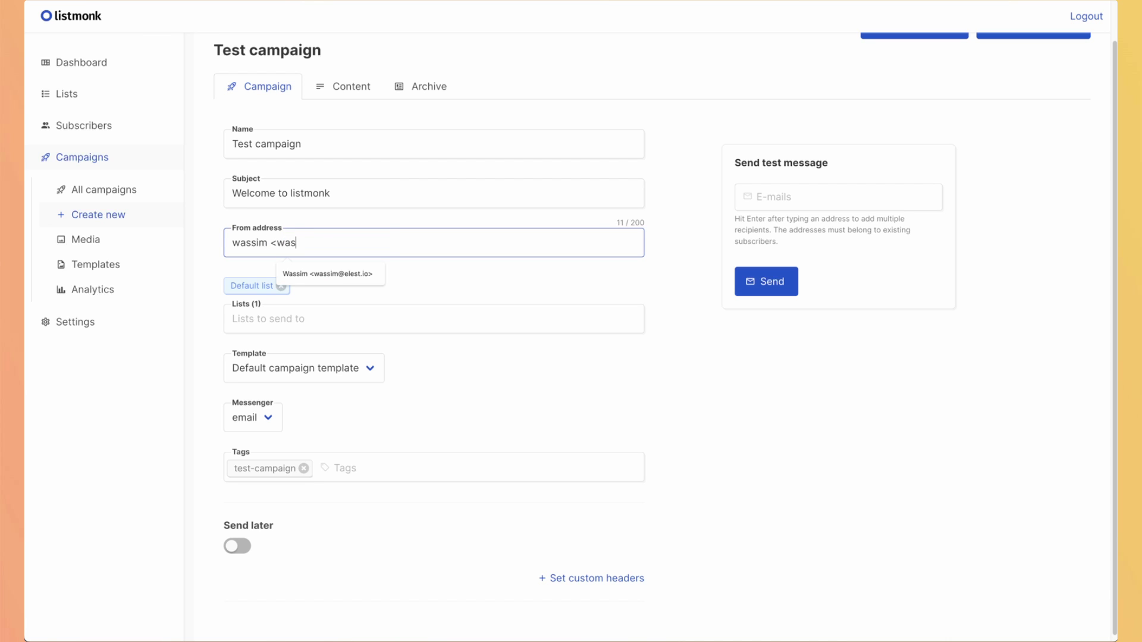
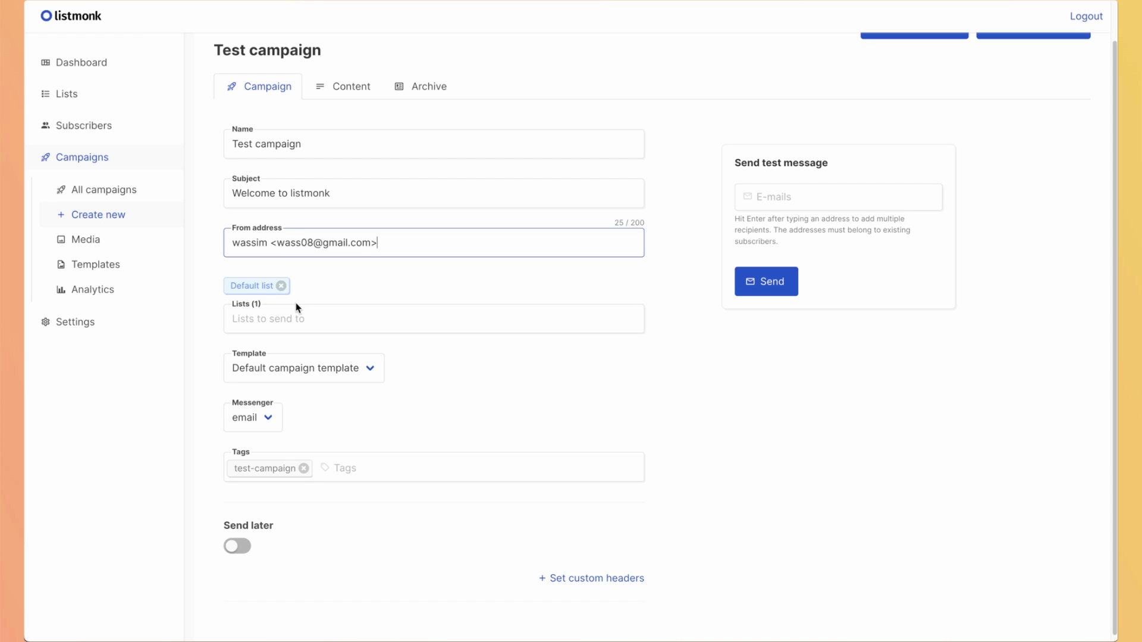
pyautogui.click(282, 314)
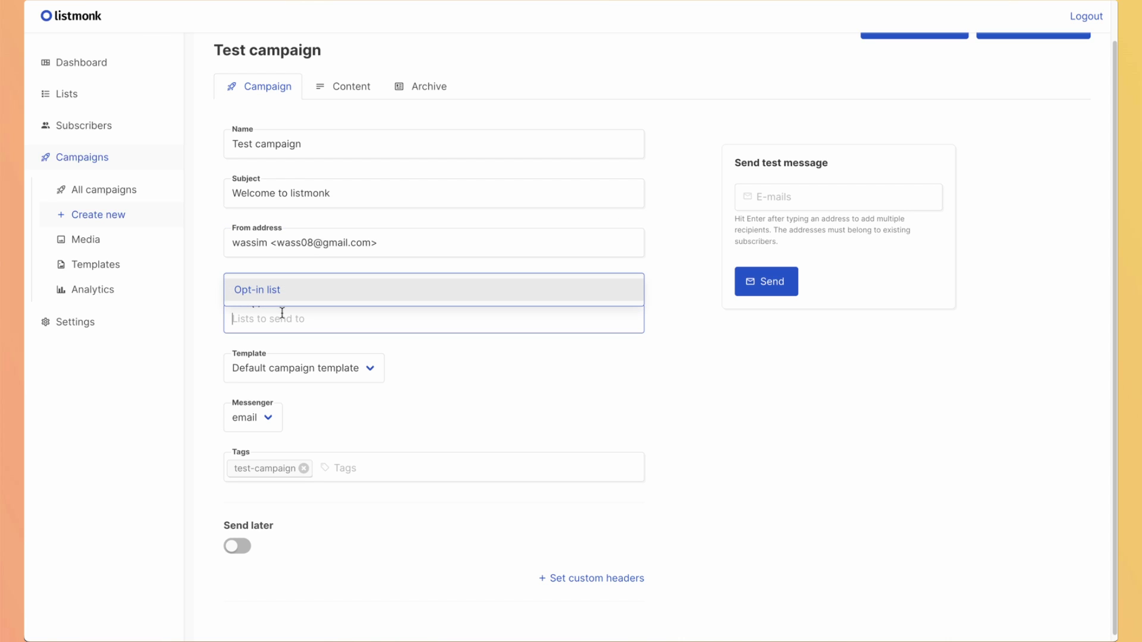
pyautogui.click(284, 291)
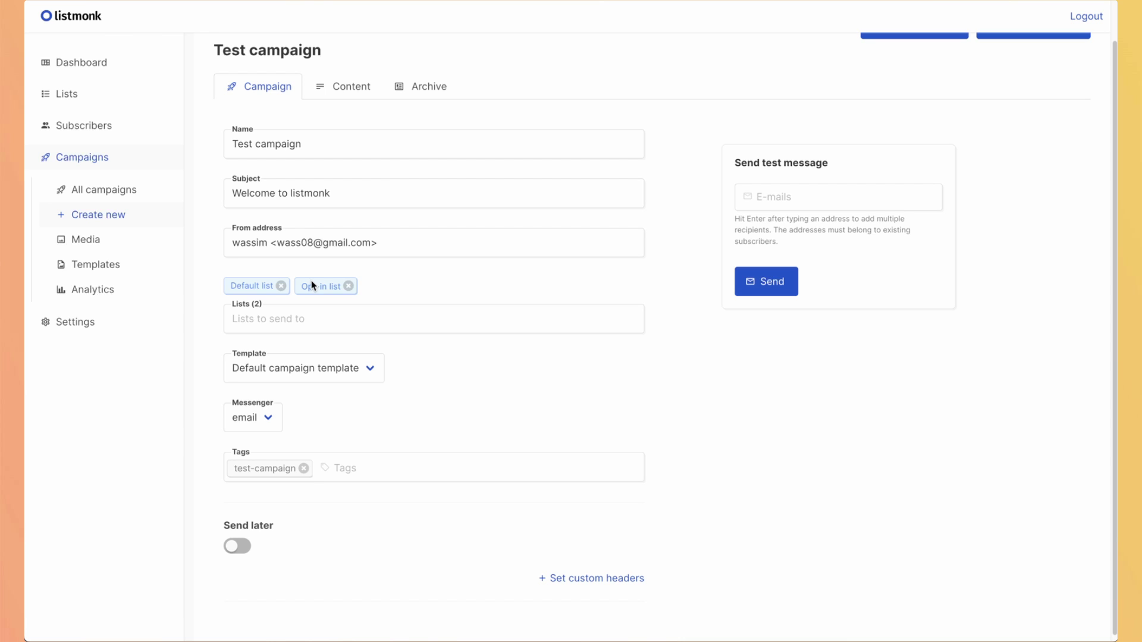
pyautogui.click(348, 287)
pyautogui.click(328, 374)
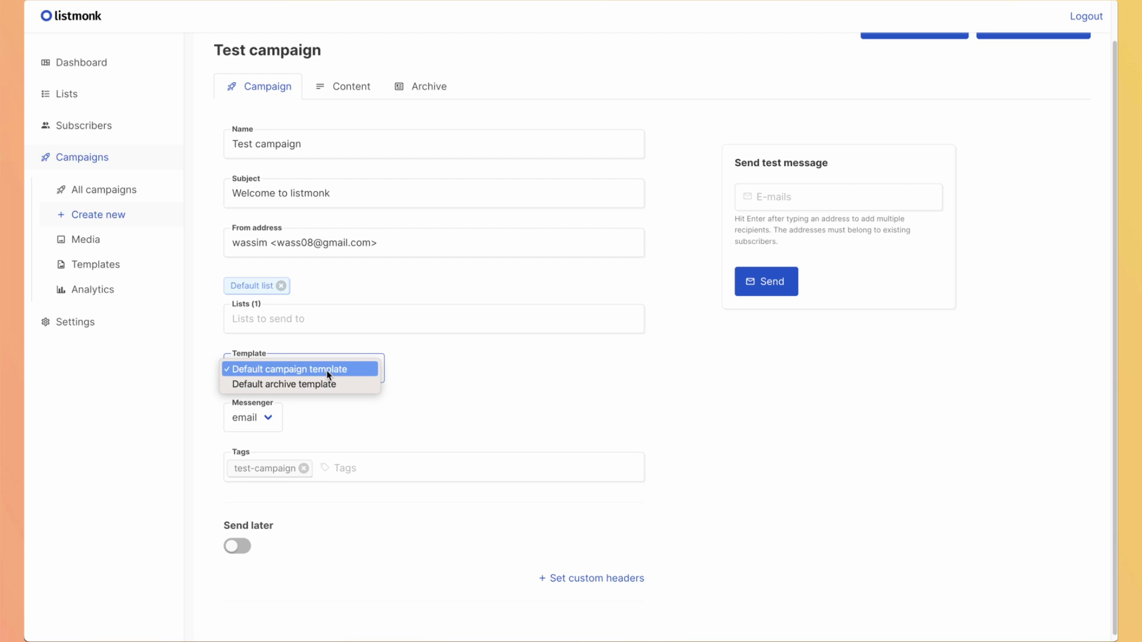
pyautogui.click(401, 360)
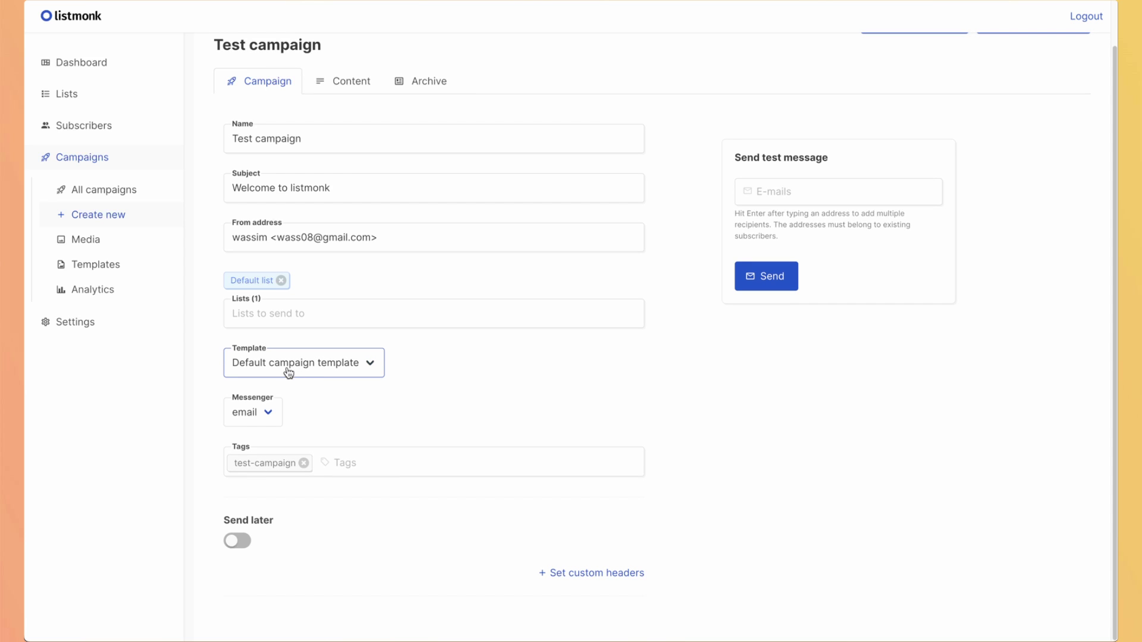
pyautogui.click(233, 543)
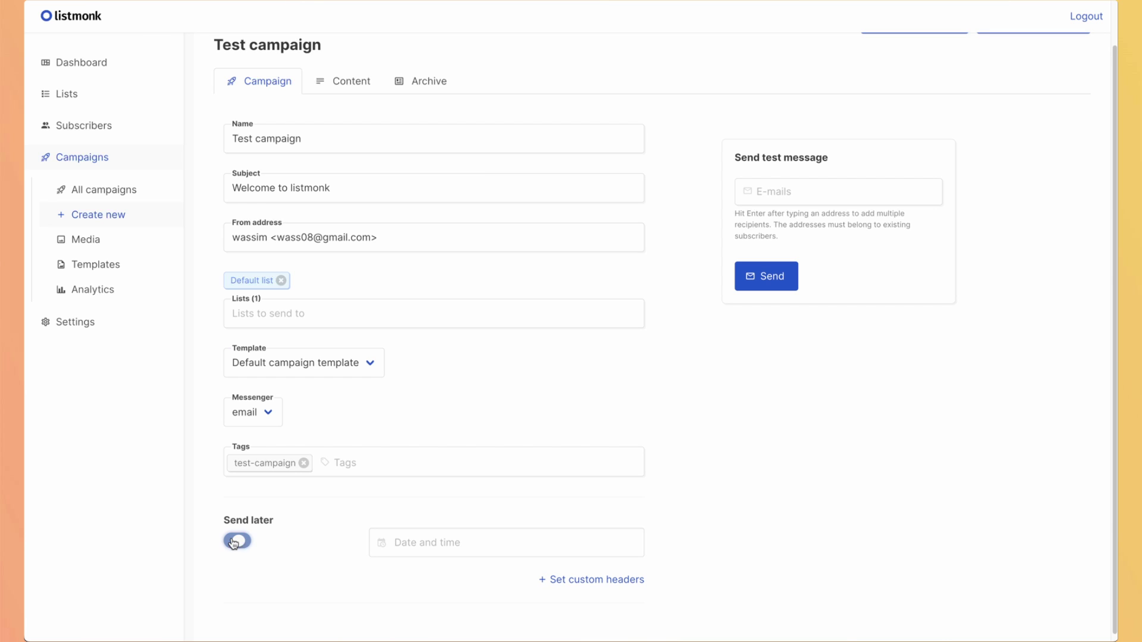
pyautogui.click(230, 543)
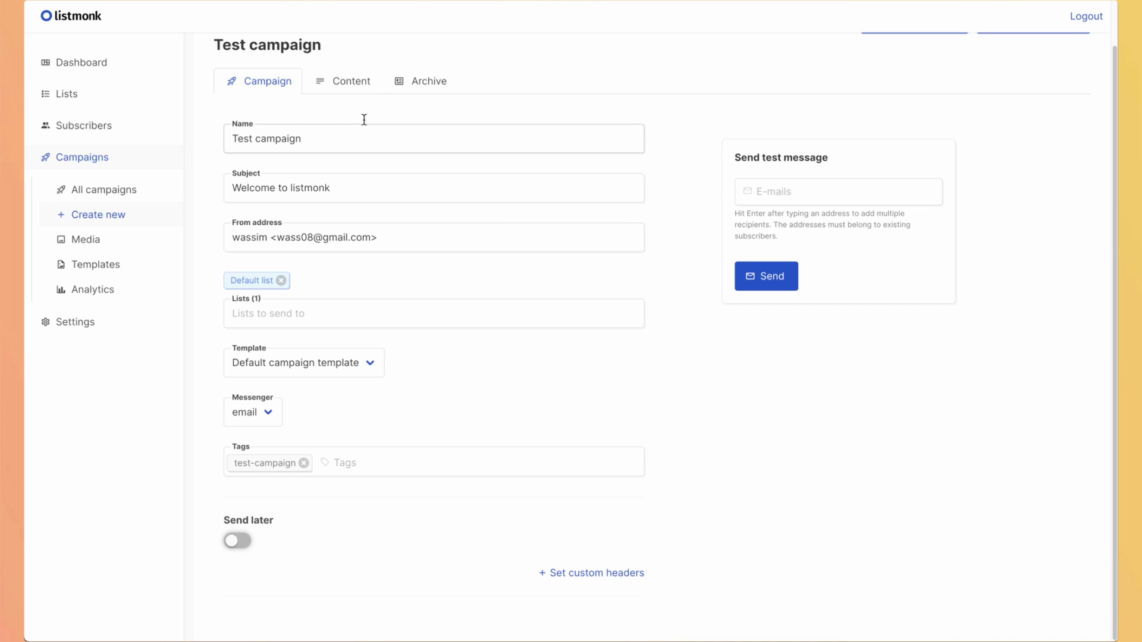
# Show Test campaign's Content body and select the {{ .Subscriber.FirstName }} placeholder in the greeting heading.
pyautogui.click(334, 82)
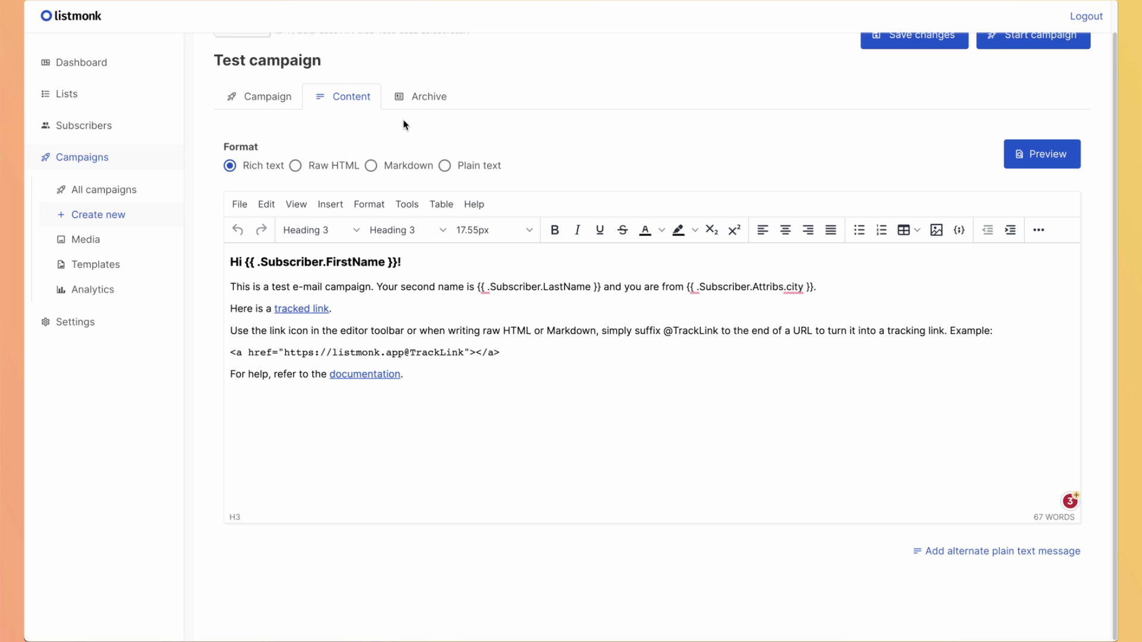
pyautogui.press('Down')
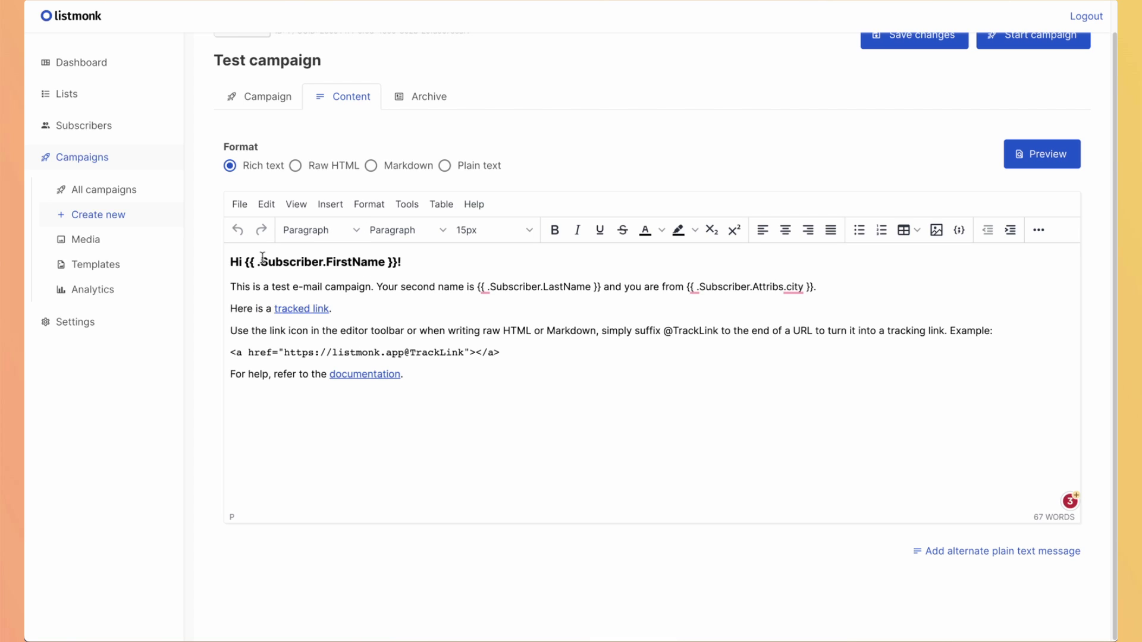
pyautogui.click(232, 262)
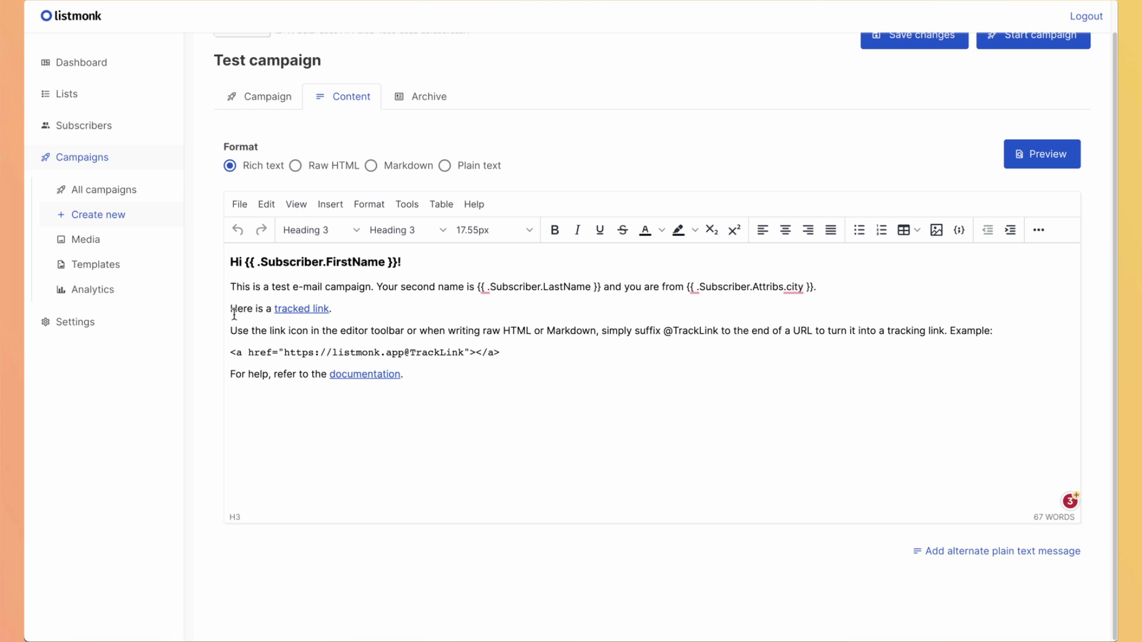
pyautogui.moveTo(246, 262); pyautogui.dragTo(422, 264)
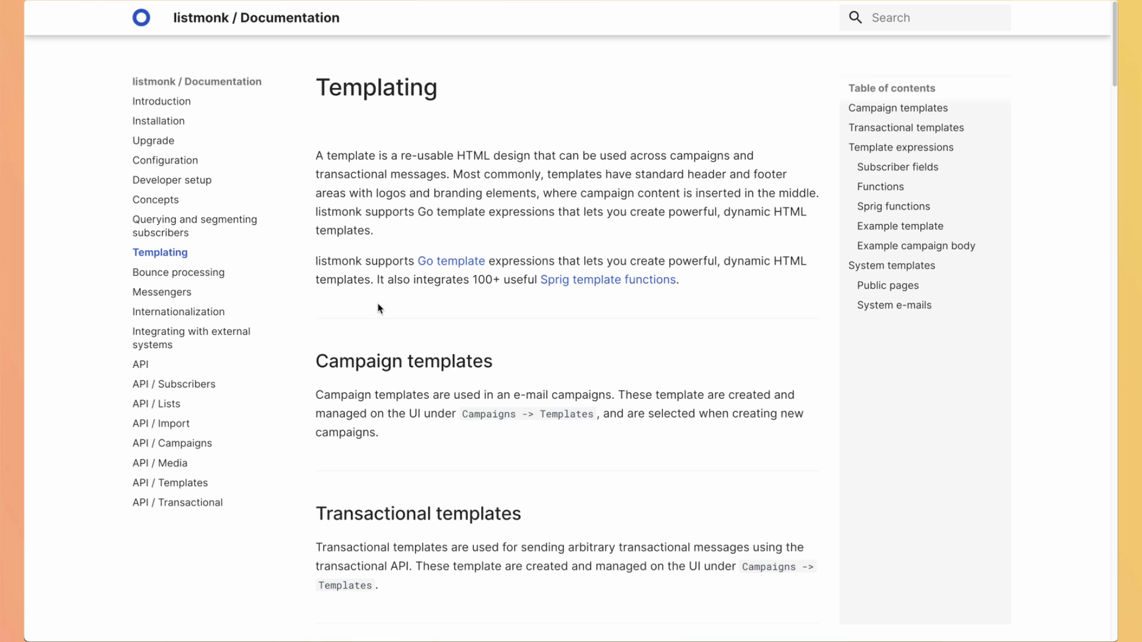
# Read the Templating docs from the Subscriber fields down to the Functions table.
pyautogui.scroll(-7, 378, 308)
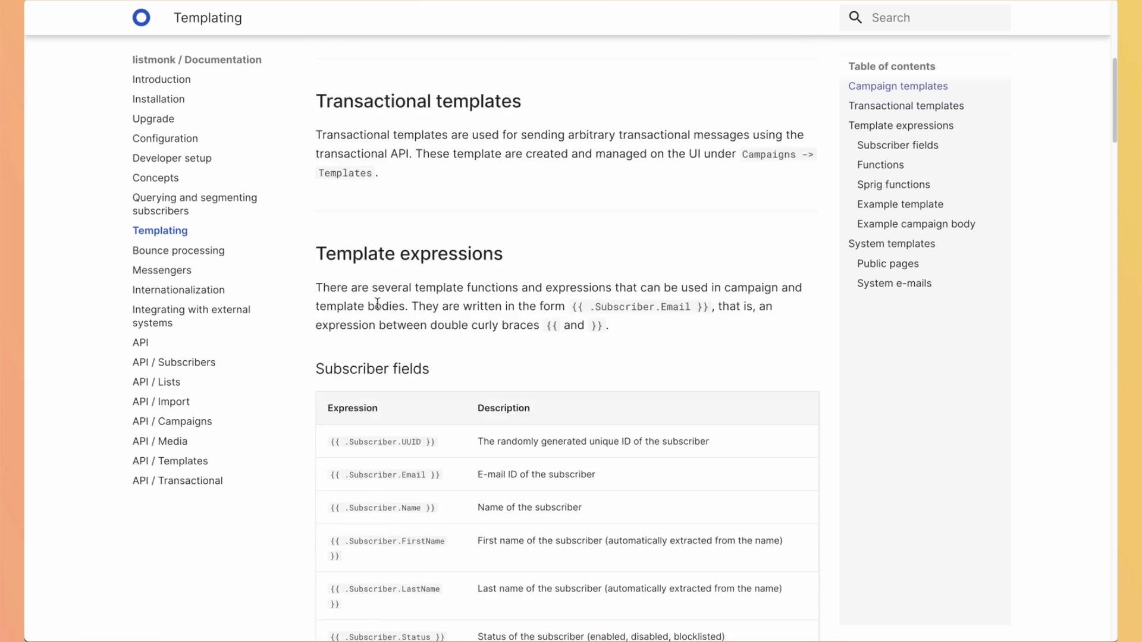
pyautogui.scroll(-4, 378, 304)
pyautogui.scroll(1, 379, 306)
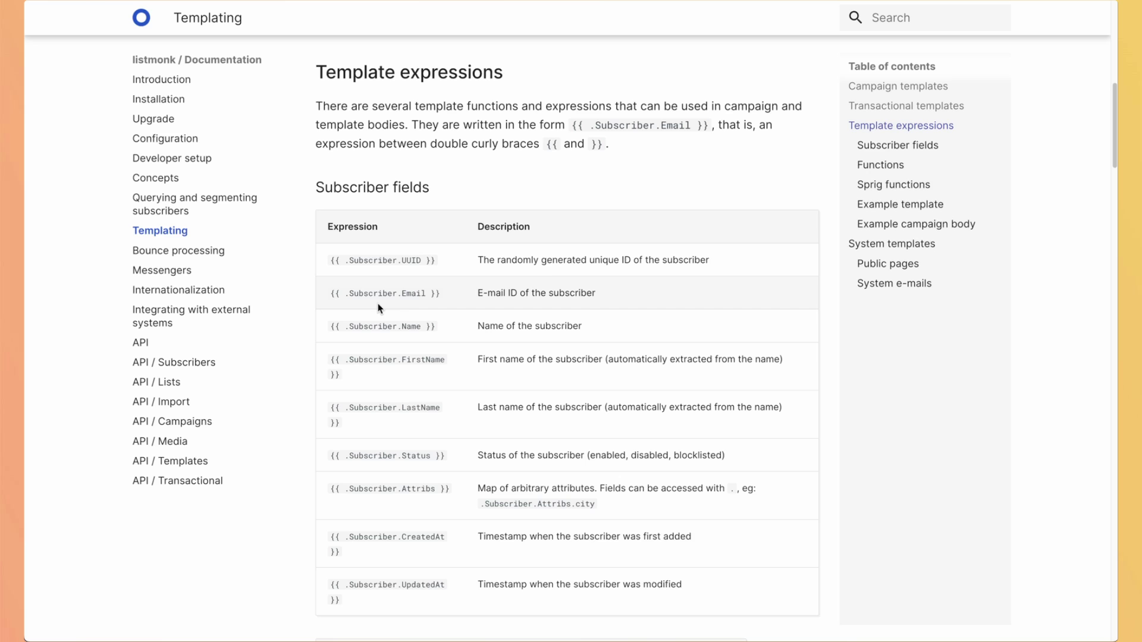
pyautogui.scroll(-1, 419, 339)
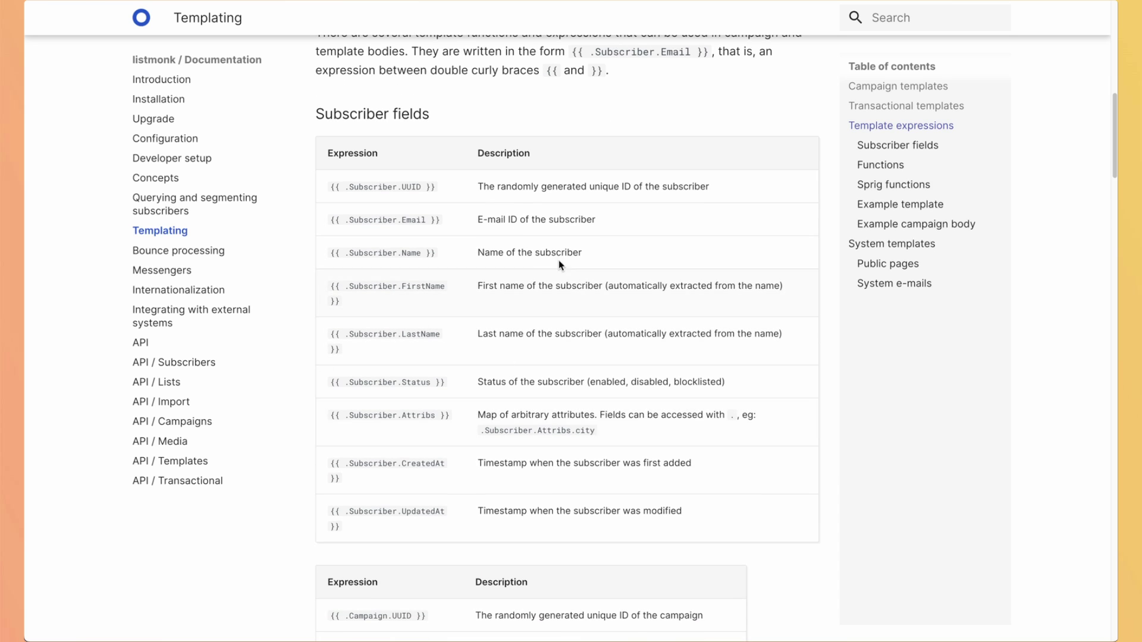
pyautogui.scroll(-1, 542, 269)
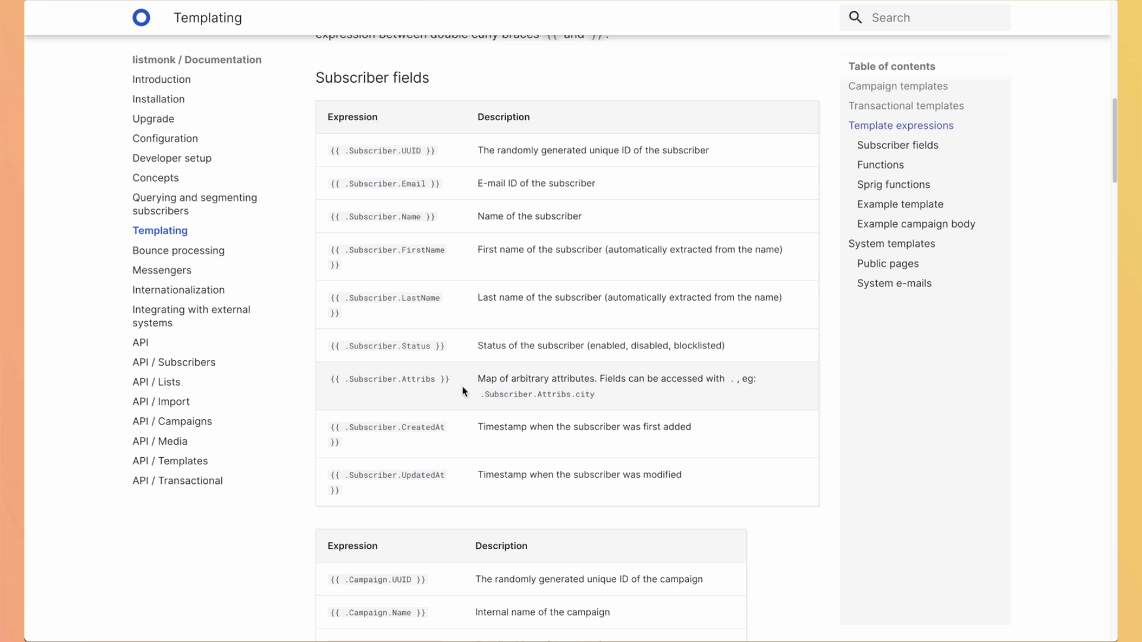
pyautogui.scroll(-9, 398, 290)
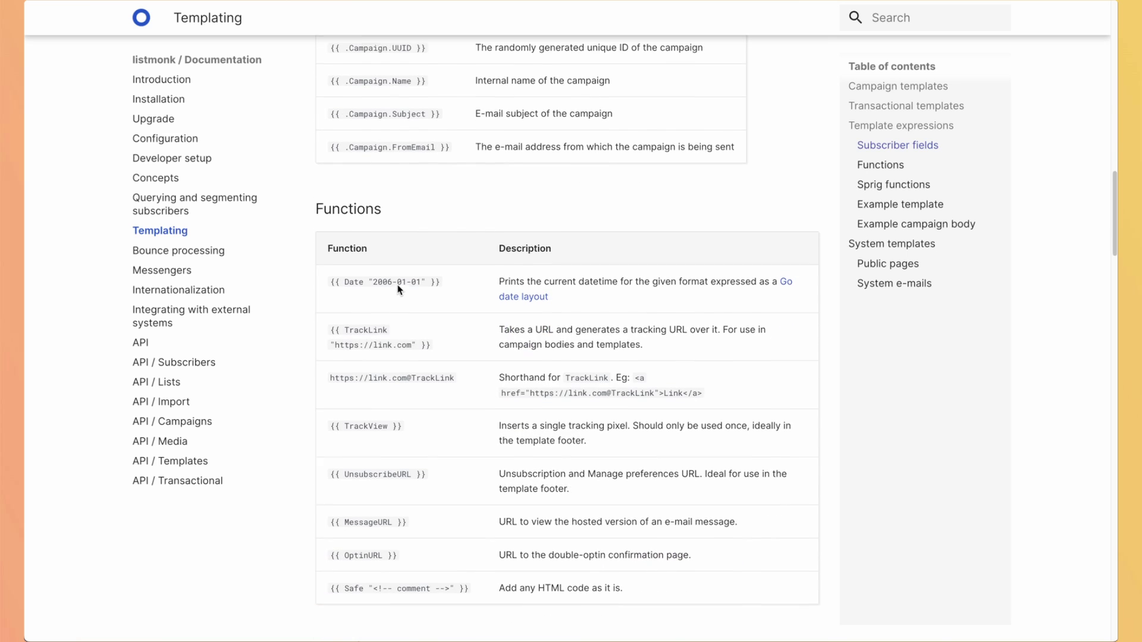
pyautogui.scroll(-1, 505, 321)
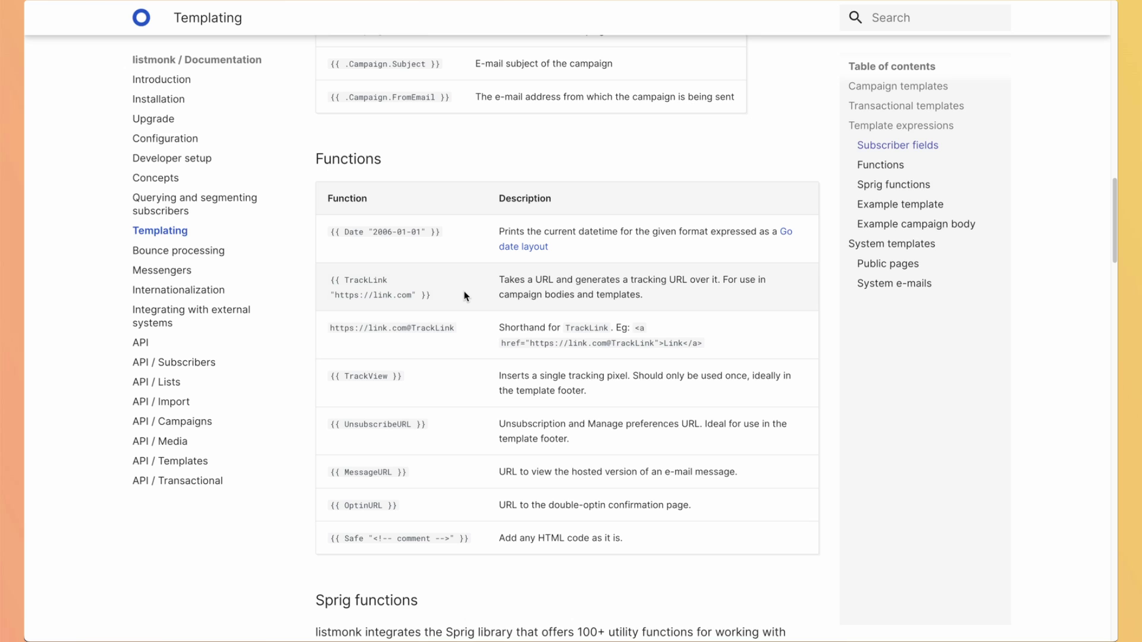
pyautogui.scroll(-2, 466, 296)
# Select the {{ TrackView }} expression, deselect it, and continue on to Sprig functions.
pyautogui.moveTo(403, 283); pyautogui.dragTo(331, 281)
pyautogui.click(332, 281)
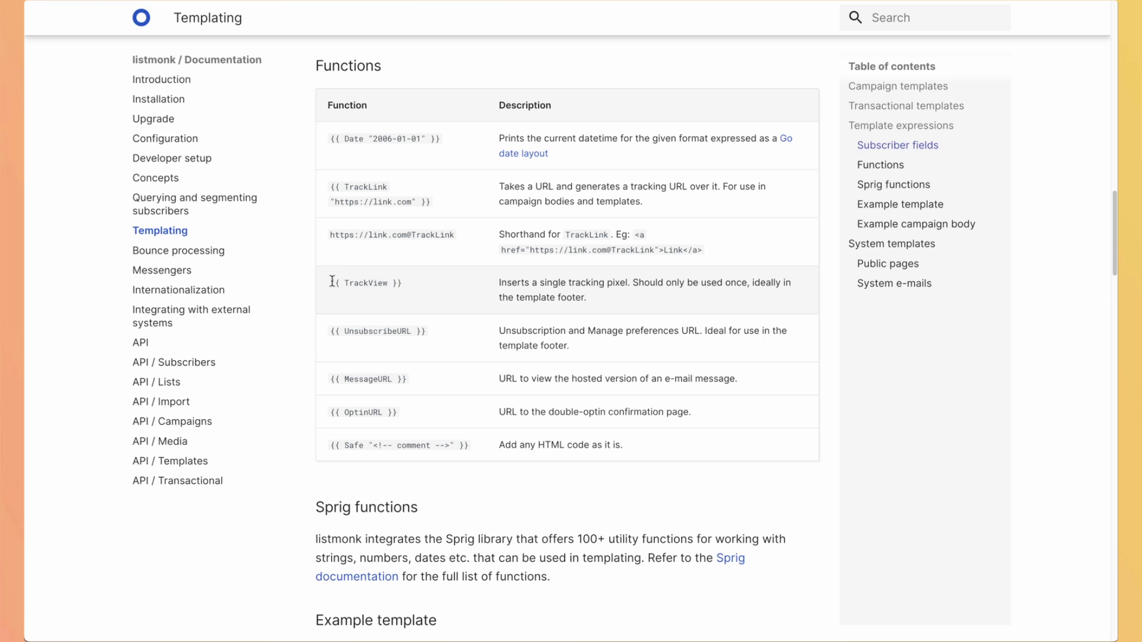
pyautogui.scroll(-1, 332, 282)
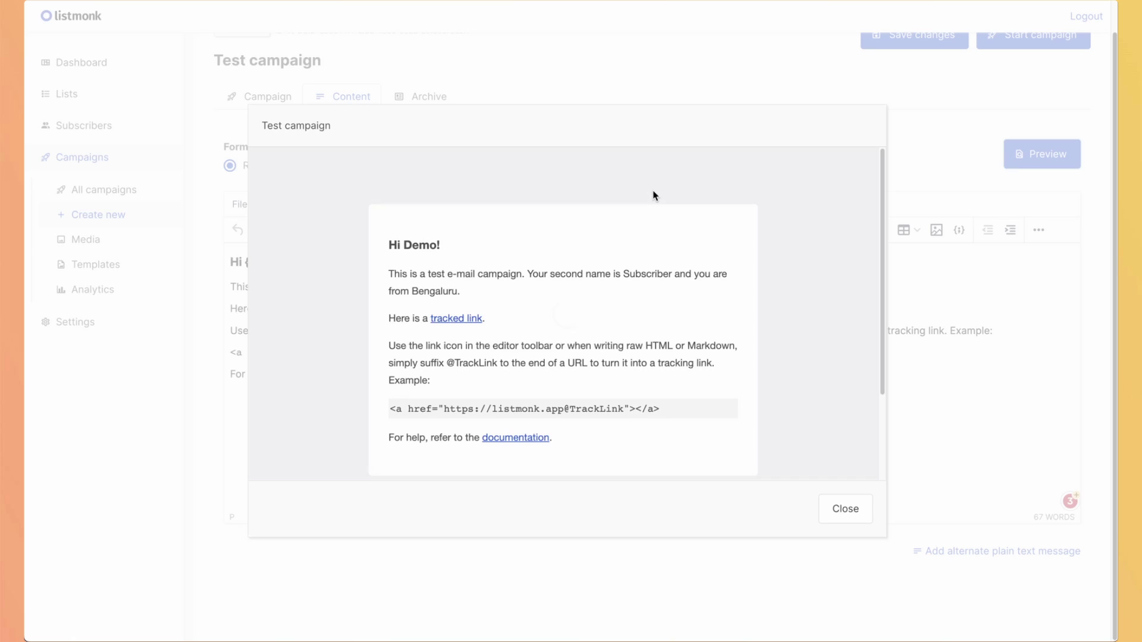
# Look over Test campaign's rendered email preview, then close it.
pyautogui.scroll(-2, 565, 278)
pyautogui.scroll(-3, 565, 278)
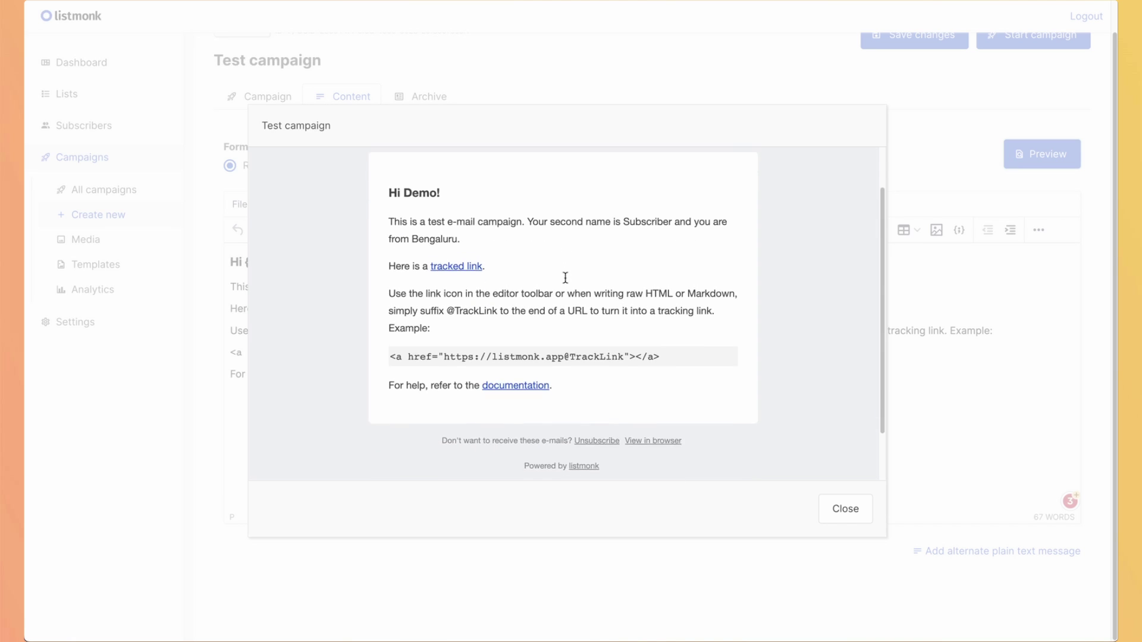
pyautogui.scroll(3, 565, 277)
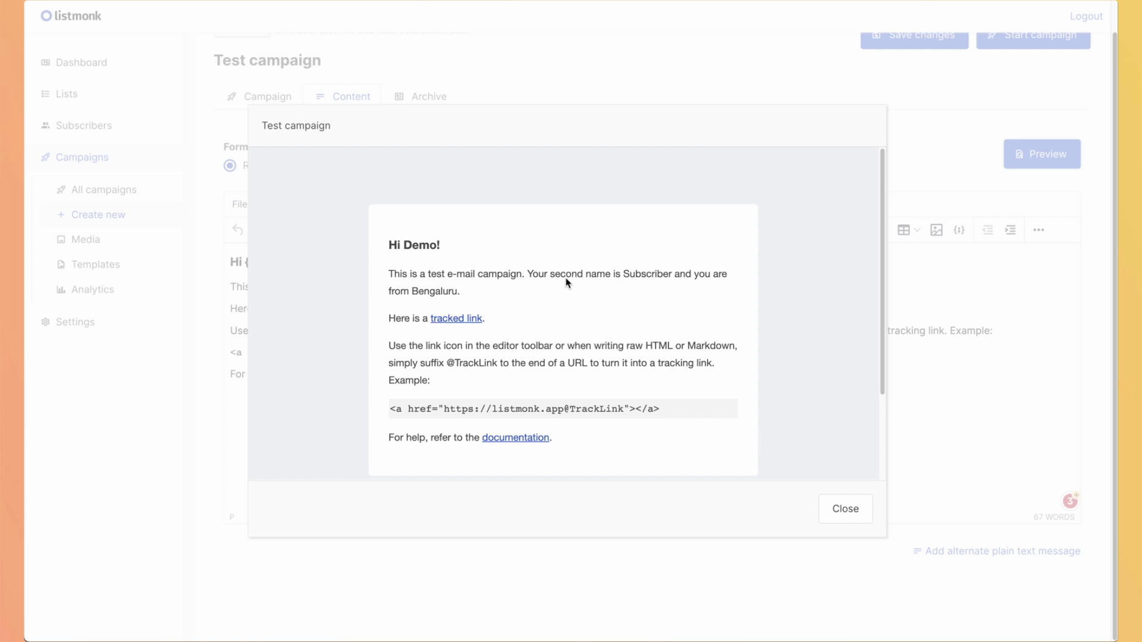
pyautogui.click(841, 506)
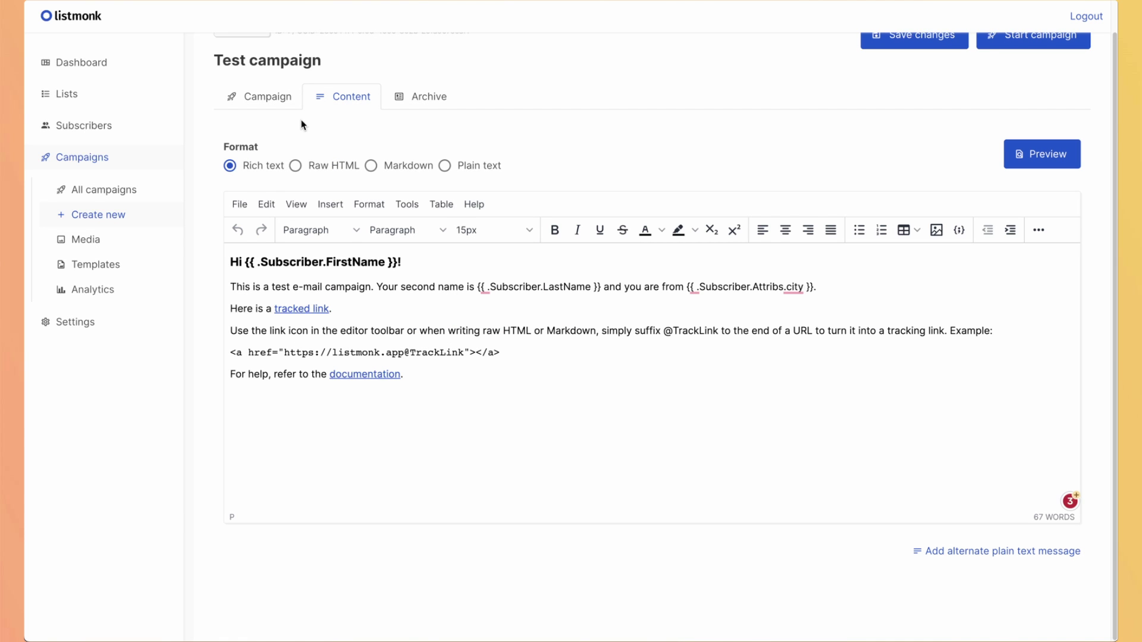
# Check the Campaign settings tab, return to Content, and preview the email once more before dismissing it.
pyautogui.click(273, 101)
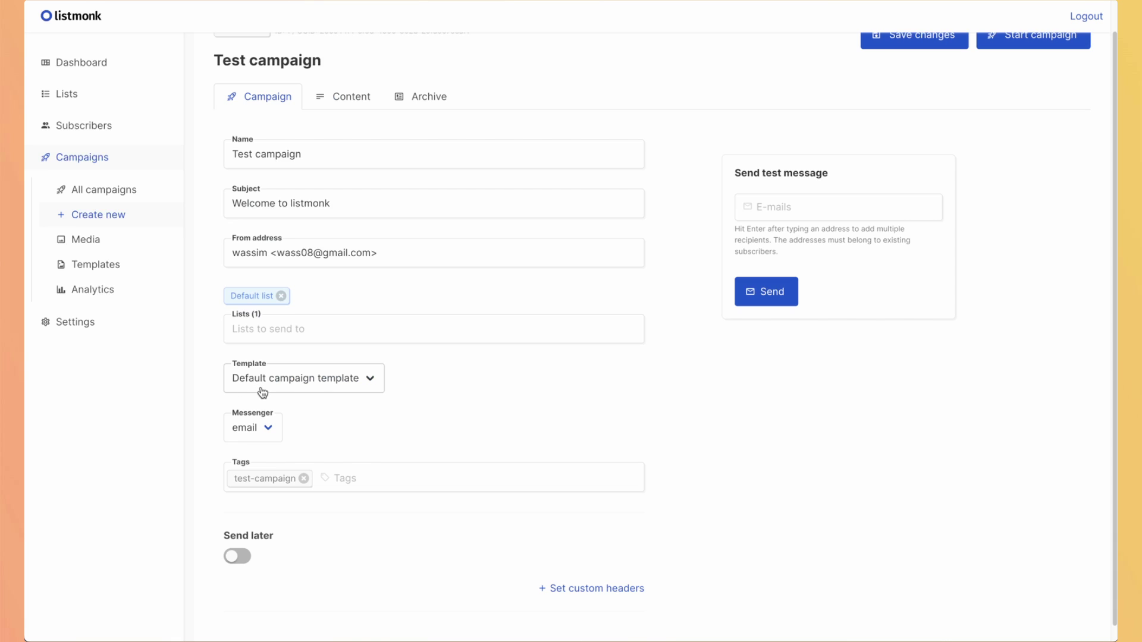
pyautogui.click(333, 99)
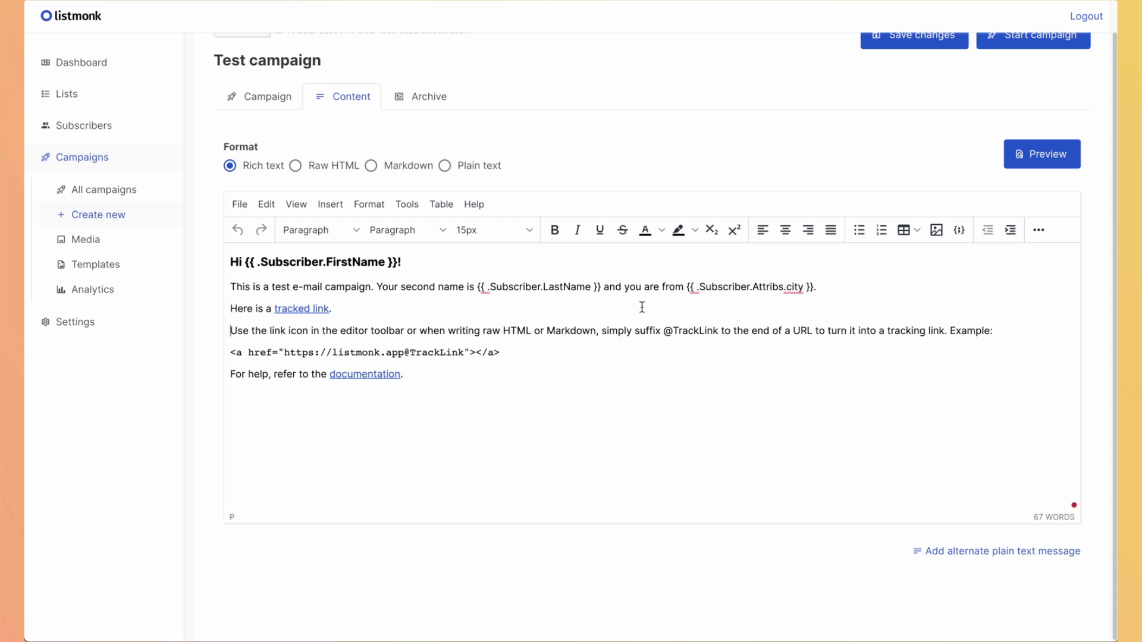
pyautogui.click(1030, 160)
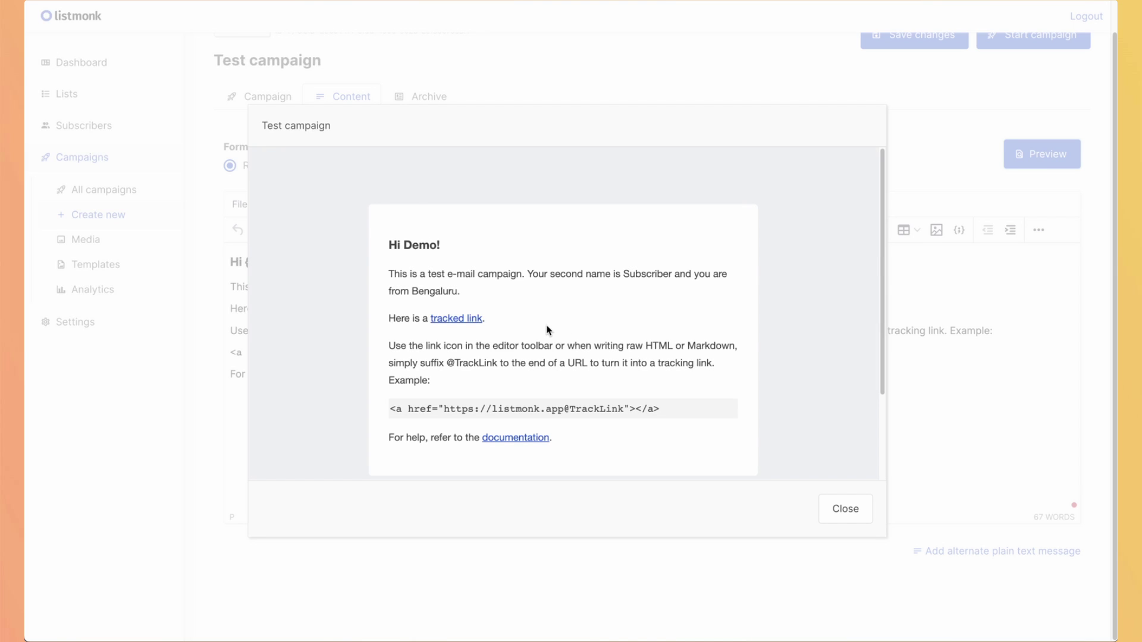
pyautogui.press('Escape')
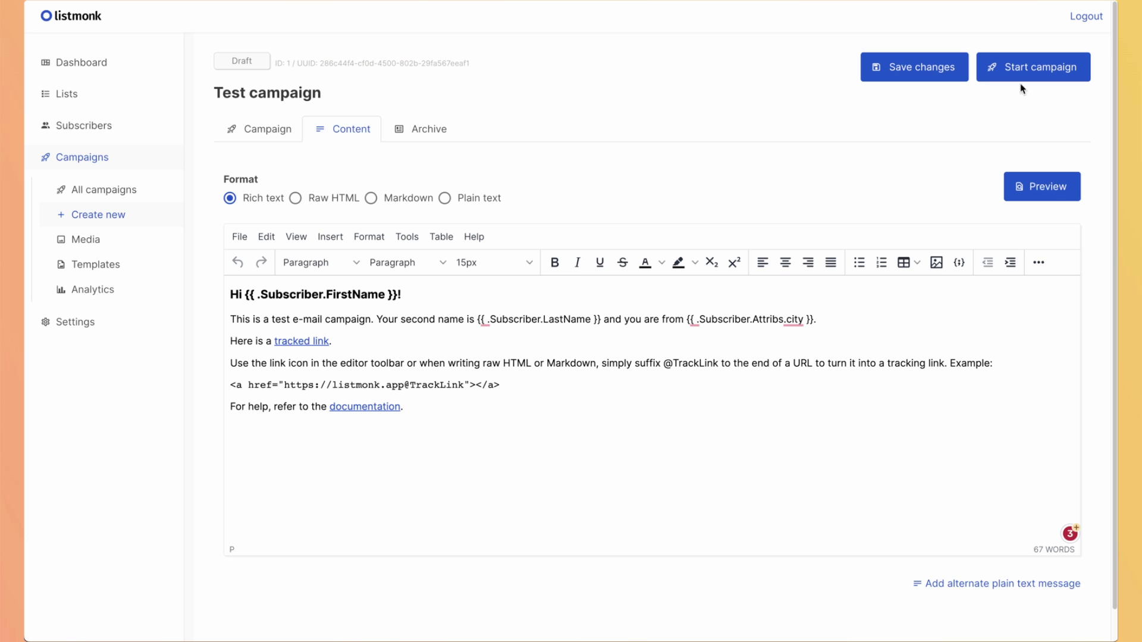
# Start sending Test campaign and confirm Ok in the Are you sure? dialog.
pyautogui.click(1031, 67)
pyautogui.click(648, 343)
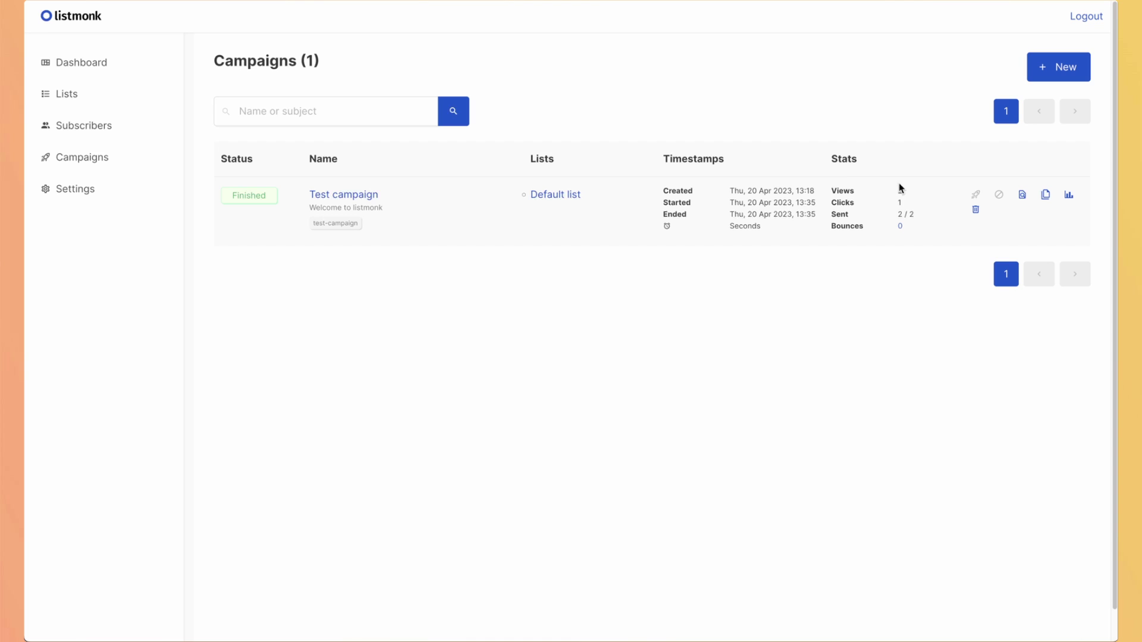
# Open Test campaign's Analytics and inspect the Views (2) and Clicks (1) chart points.
pyautogui.click(1068, 195)
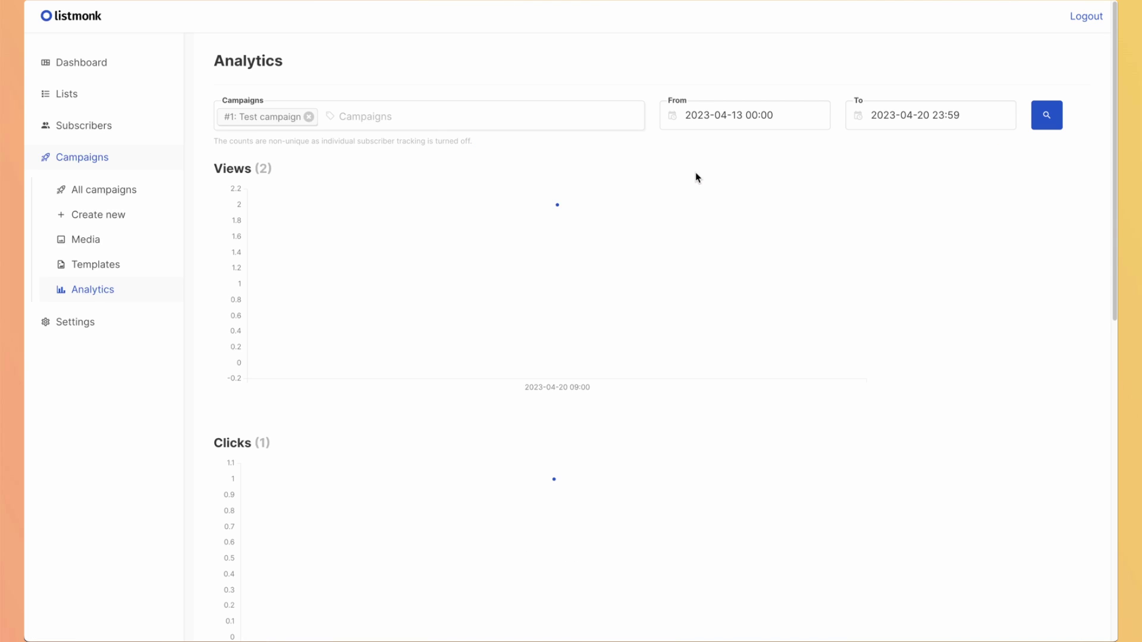
pyautogui.moveTo(418, 334)
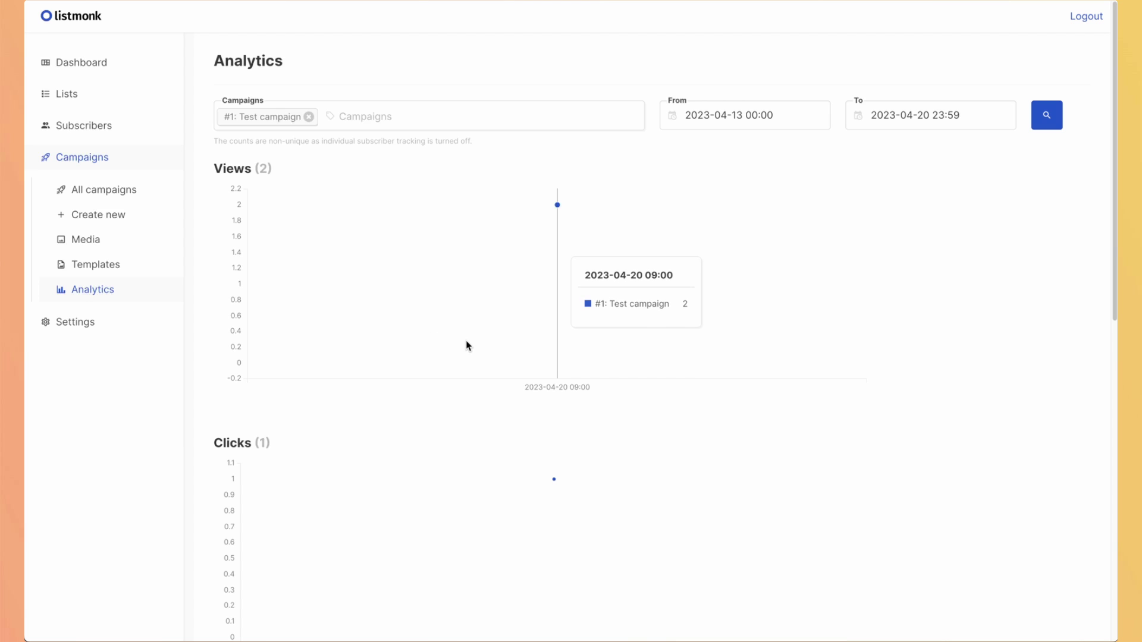
pyautogui.scroll(-2, 493, 416)
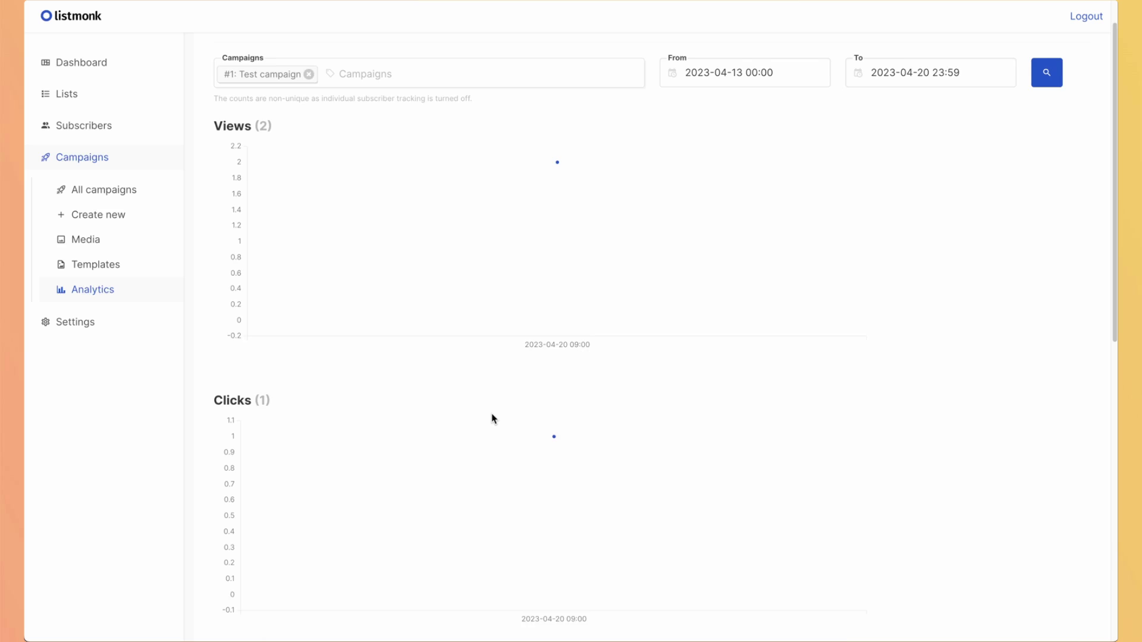
pyautogui.scroll(1, 492, 419)
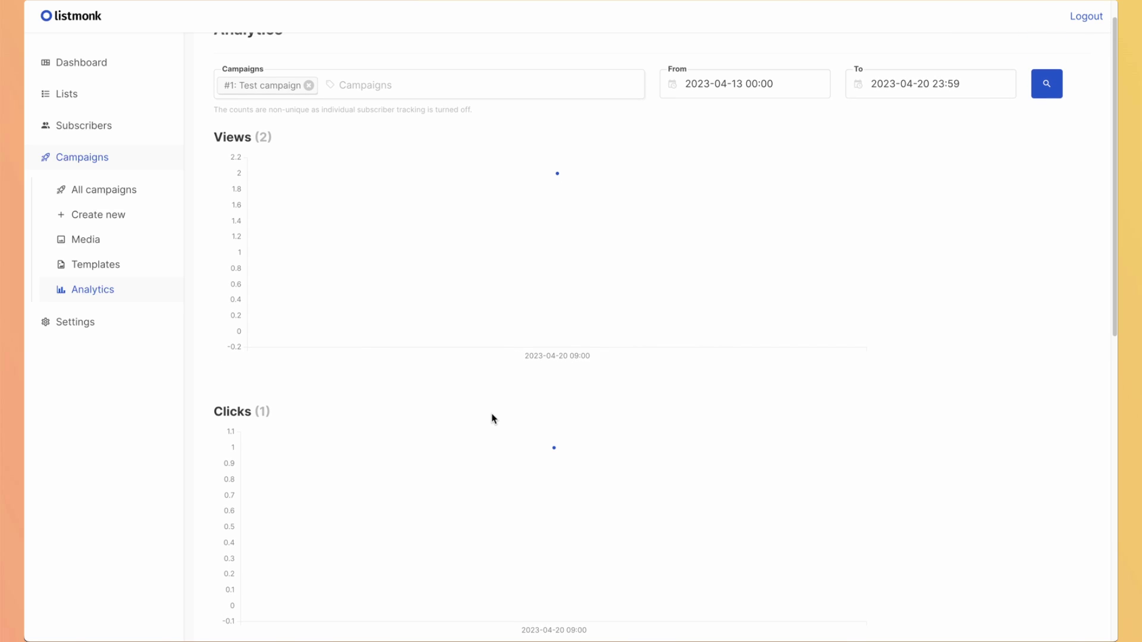
pyautogui.moveTo(579, 323)
pyautogui.scroll(1, 551, 307)
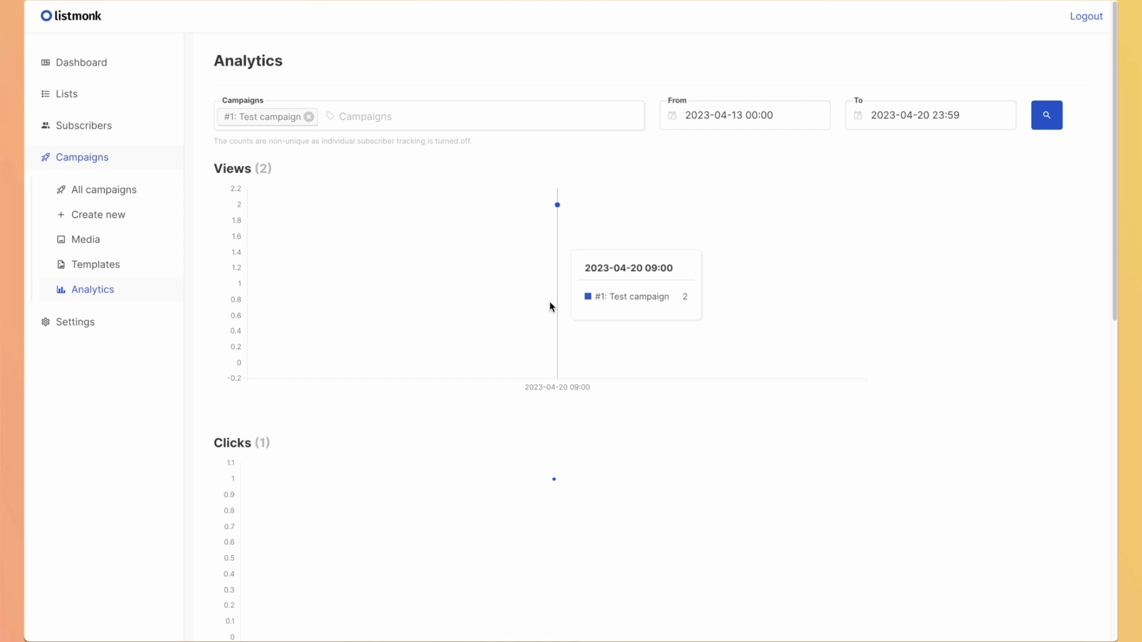
# Open the Default campaign template from Templates and scroll through its Raw HTML and styles.
pyautogui.click(107, 264)
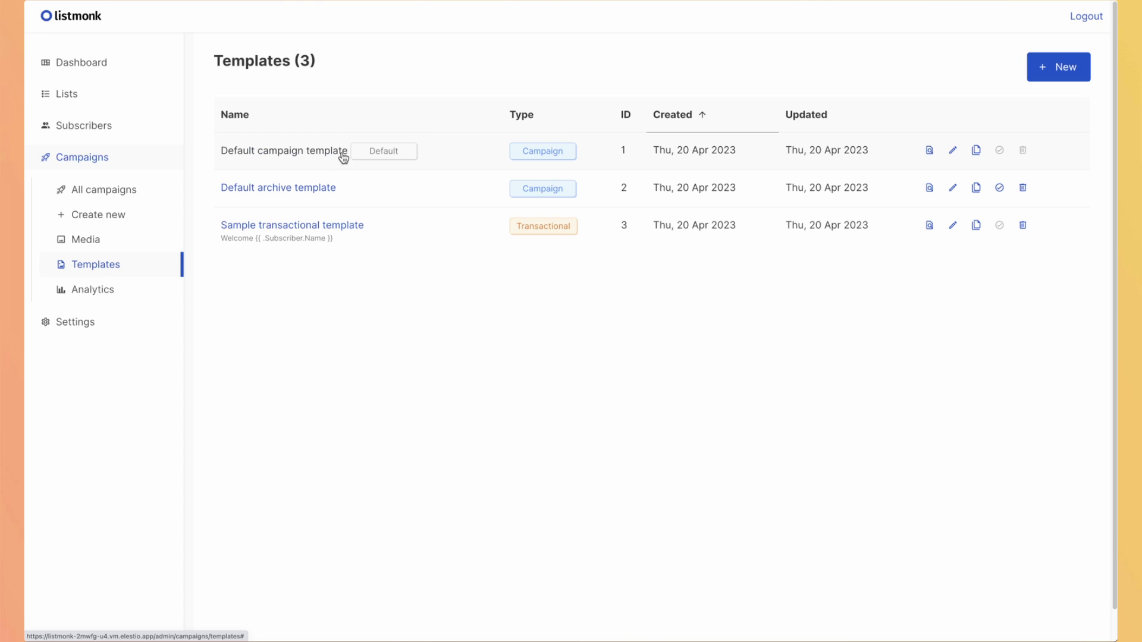
pyautogui.click(256, 157)
pyautogui.scroll(10, 419, 206)
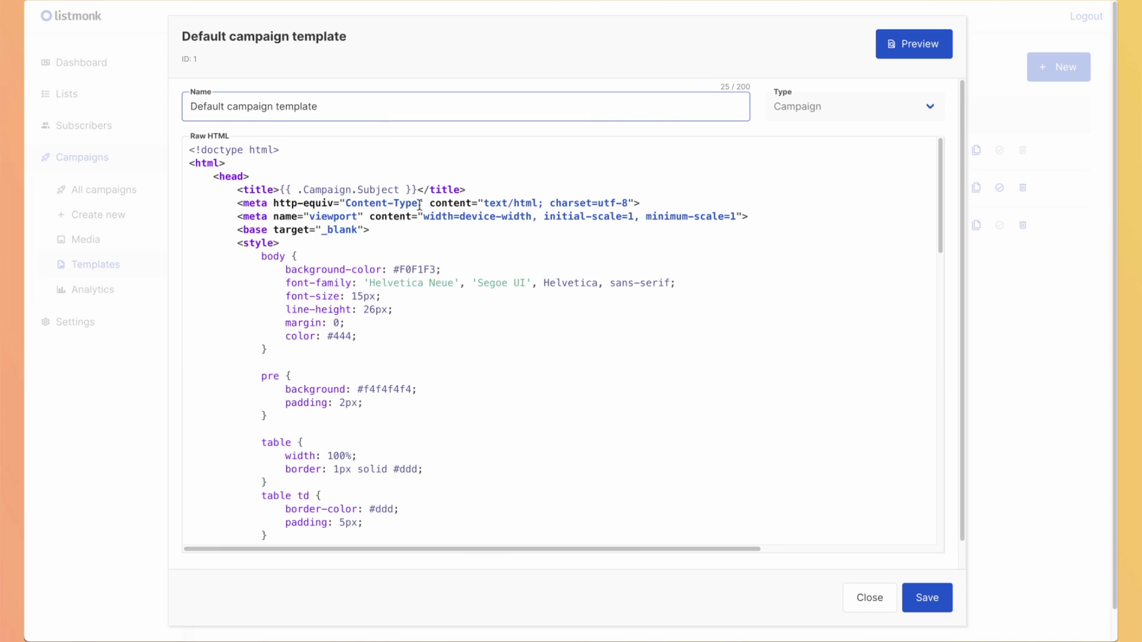
pyautogui.scroll(-5, 446, 319)
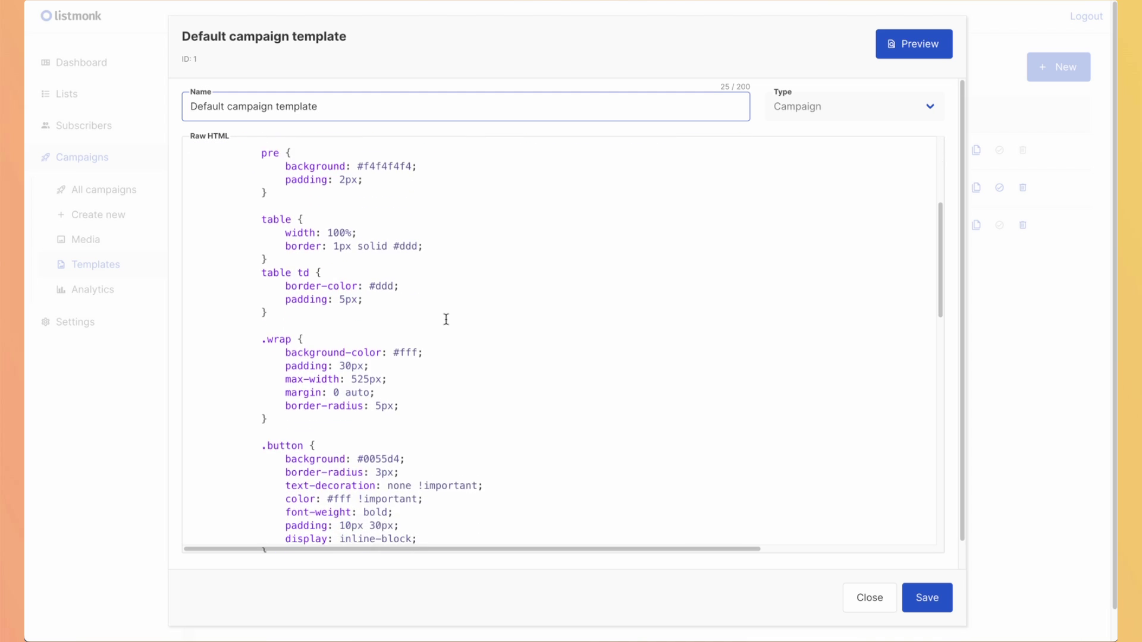
pyautogui.scroll(-15, 446, 319)
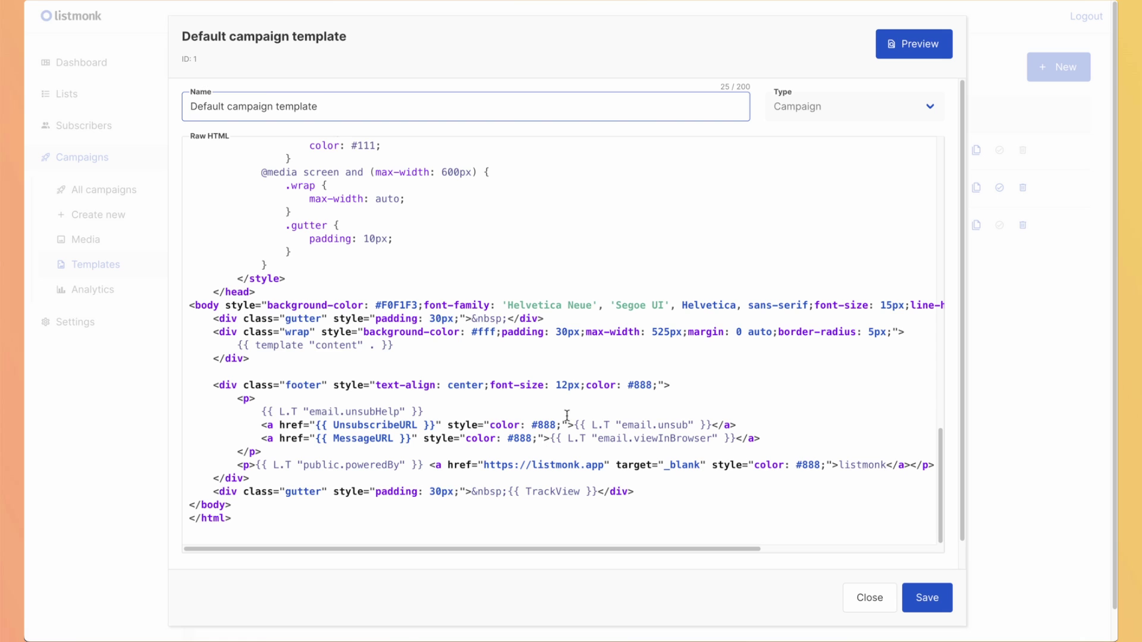
pyautogui.scroll(3, 565, 415)
pyautogui.scroll(-3, 670, 422)
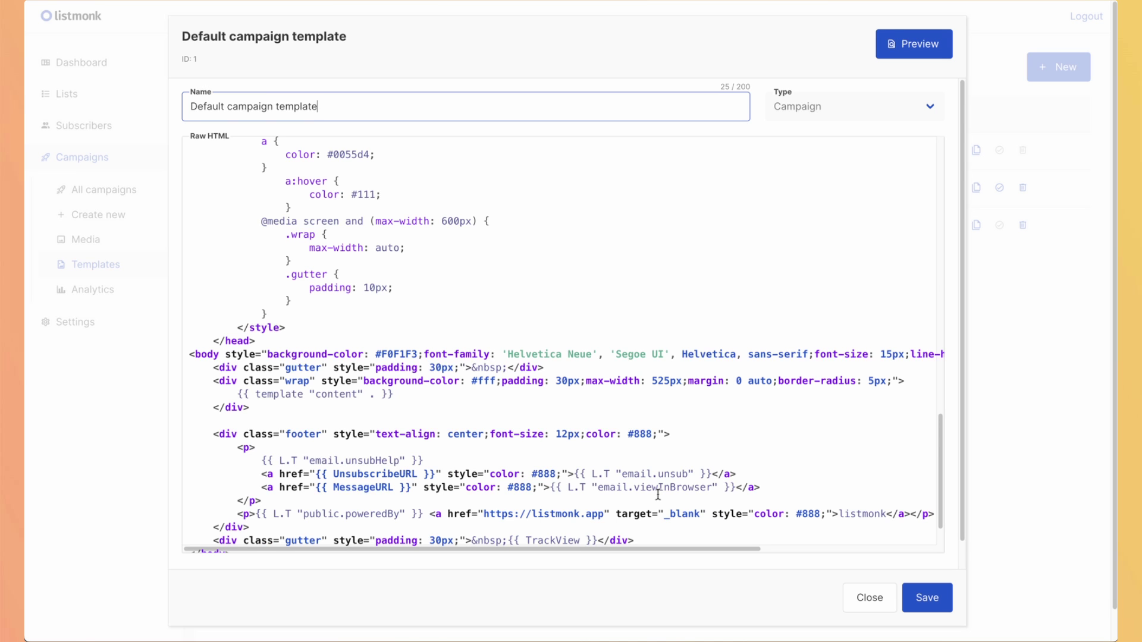
pyautogui.scroll(5, 657, 494)
# Preview the Default campaign template as a sample email, then close the preview and editor.
pyautogui.click(890, 45)
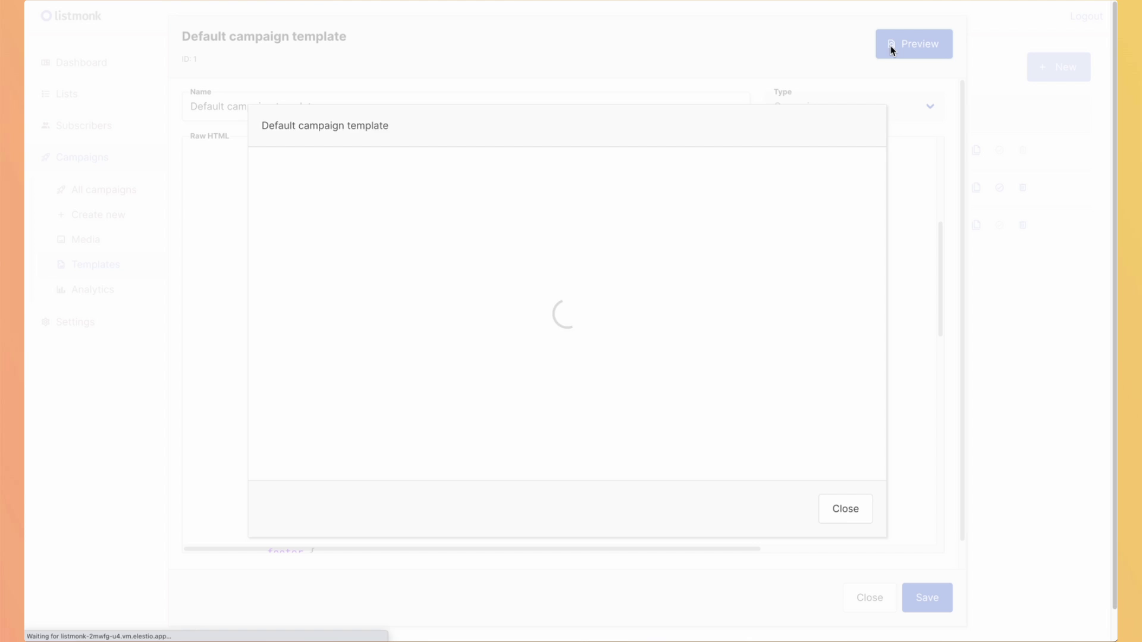
pyautogui.scroll(-3, 395, 300)
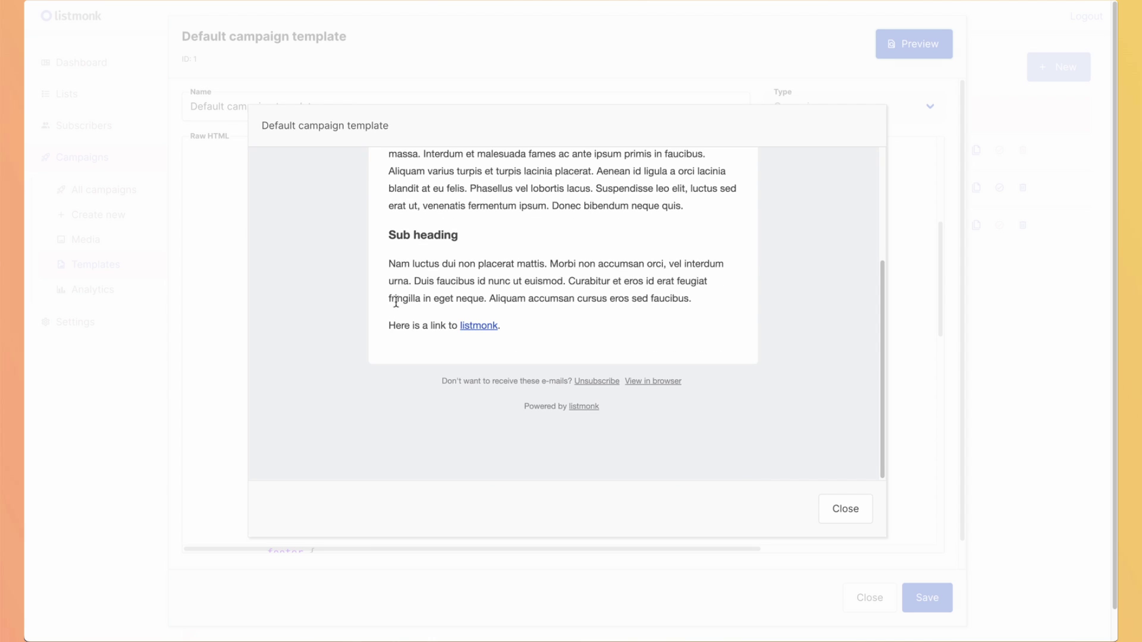
pyautogui.scroll(3, 395, 302)
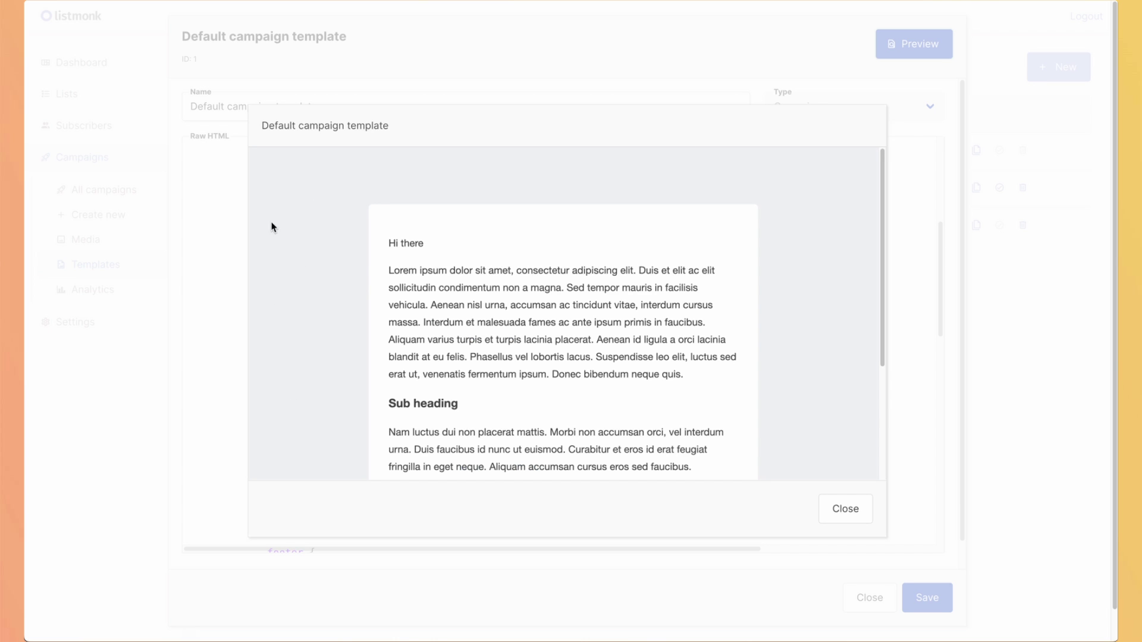
pyautogui.scroll(-2, 565, 305)
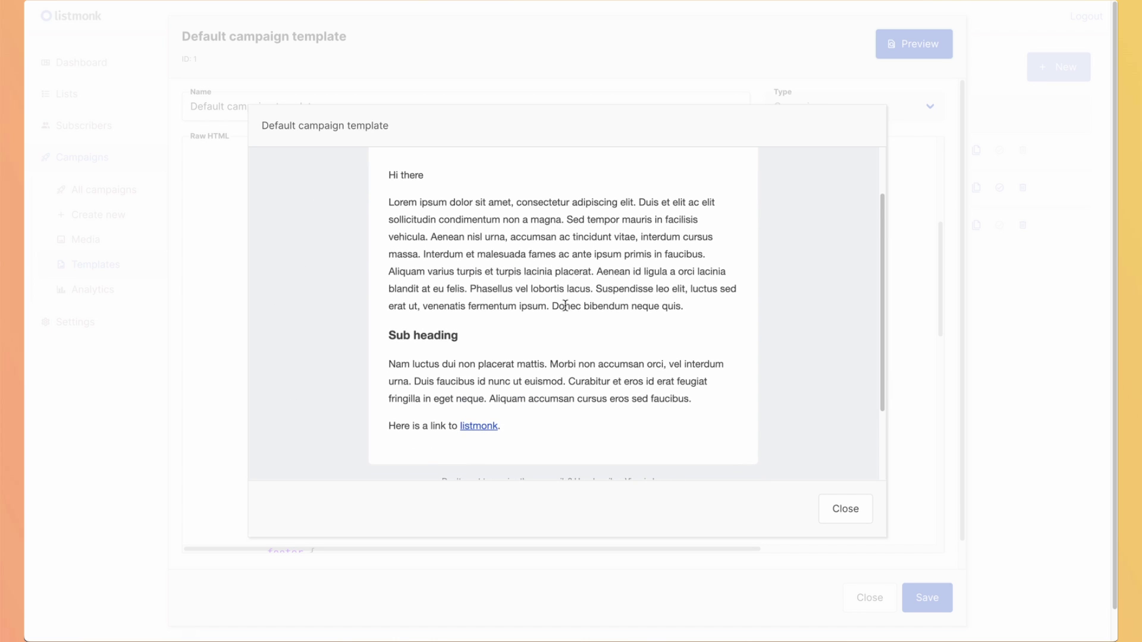
pyautogui.press('Escape')
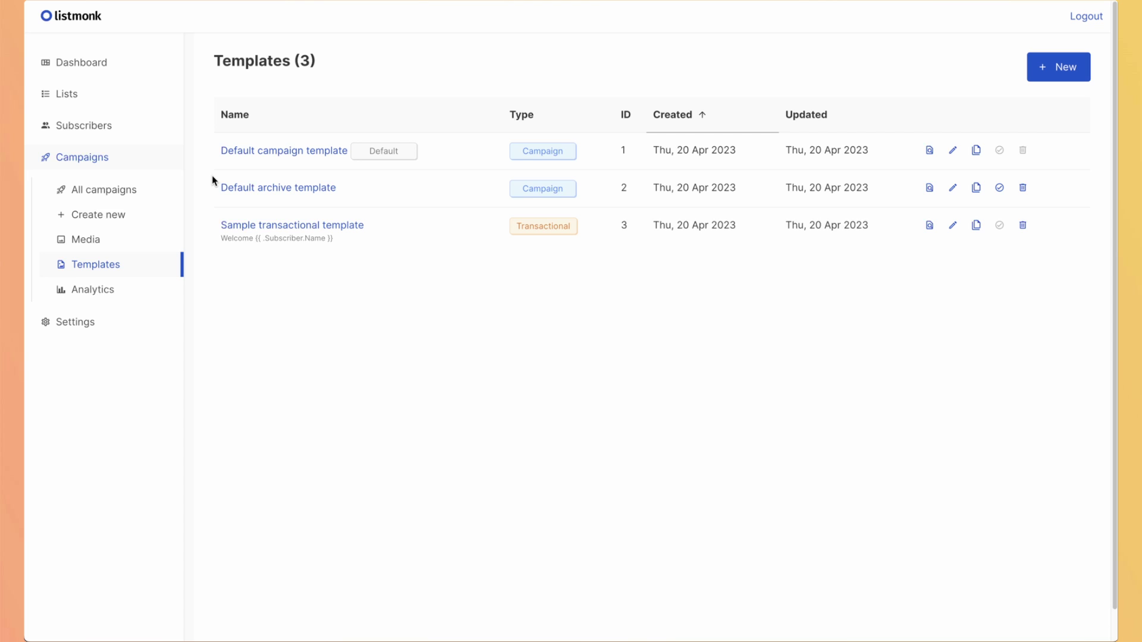
# Open the Sample transactional template, scroll its Raw HTML, and close the editor.
pyautogui.click(349, 229)
pyautogui.scroll(8, 360, 318)
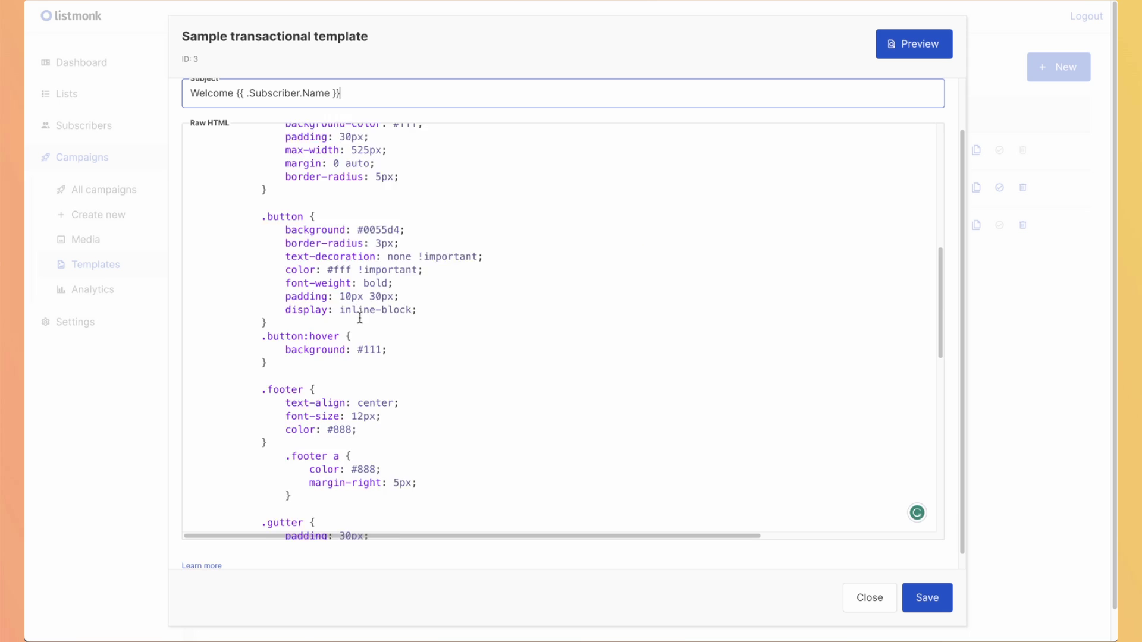
pyautogui.scroll(3, 360, 317)
pyautogui.scroll(-15, 360, 318)
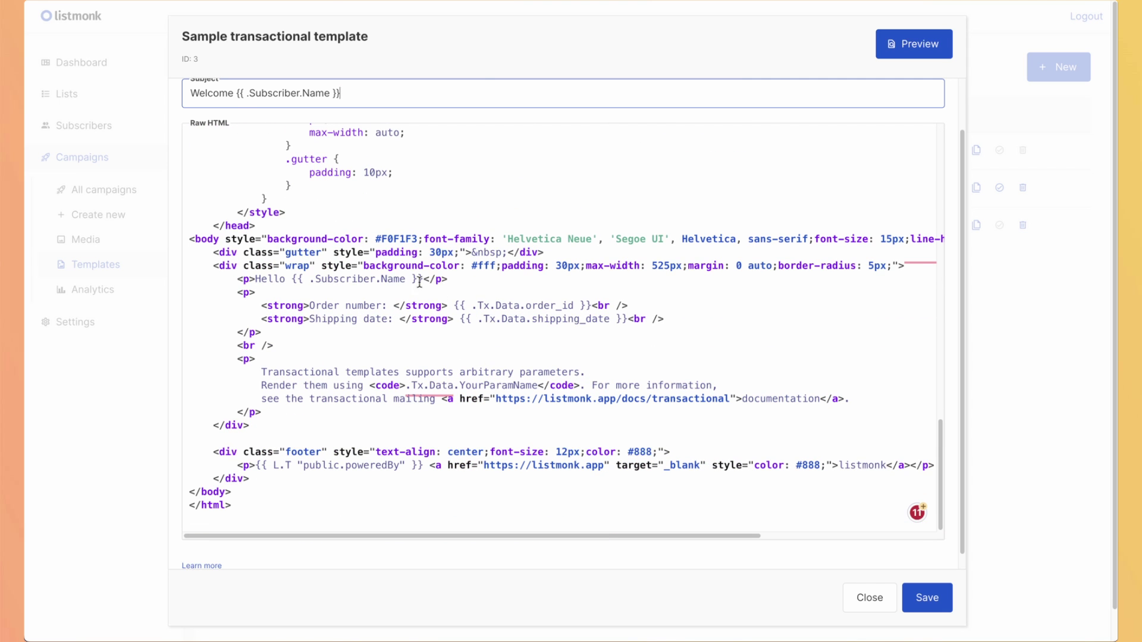
pyautogui.click(870, 598)
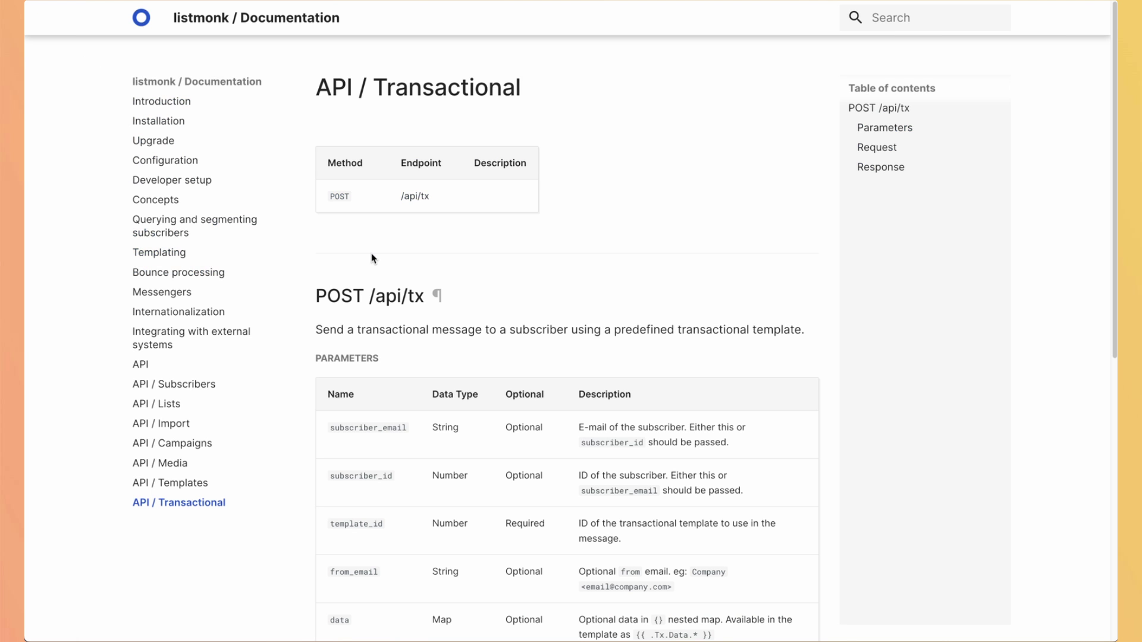
# Scroll through the POST /api/tx parameters on the API / Transactional docs page.
pyautogui.scroll(-2, 458, 268)
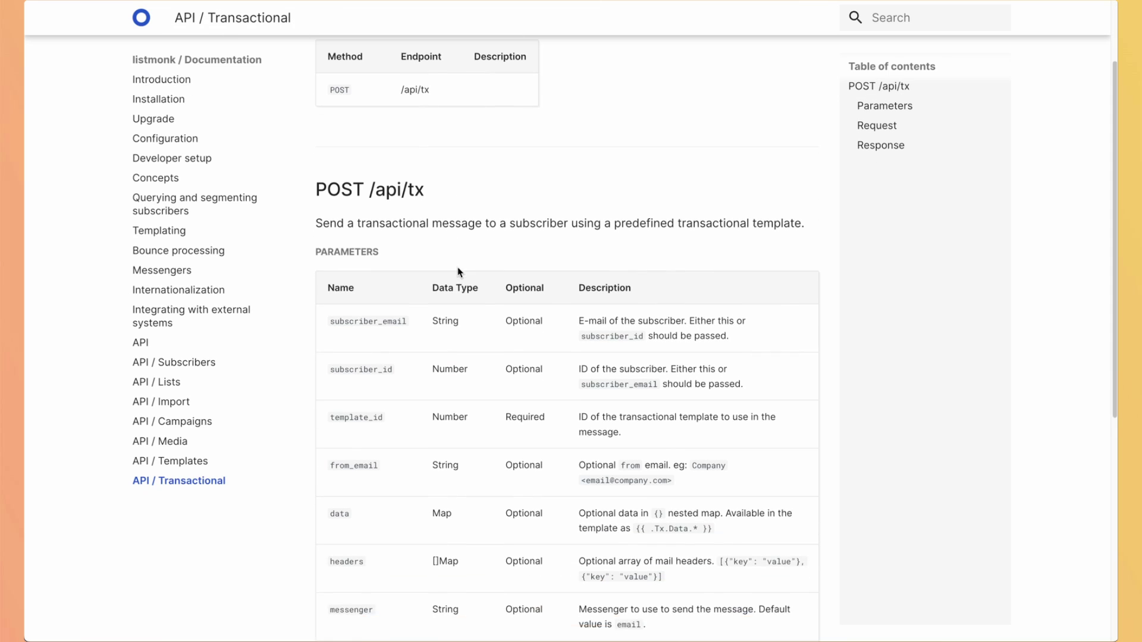
pyautogui.scroll(-2, 458, 250)
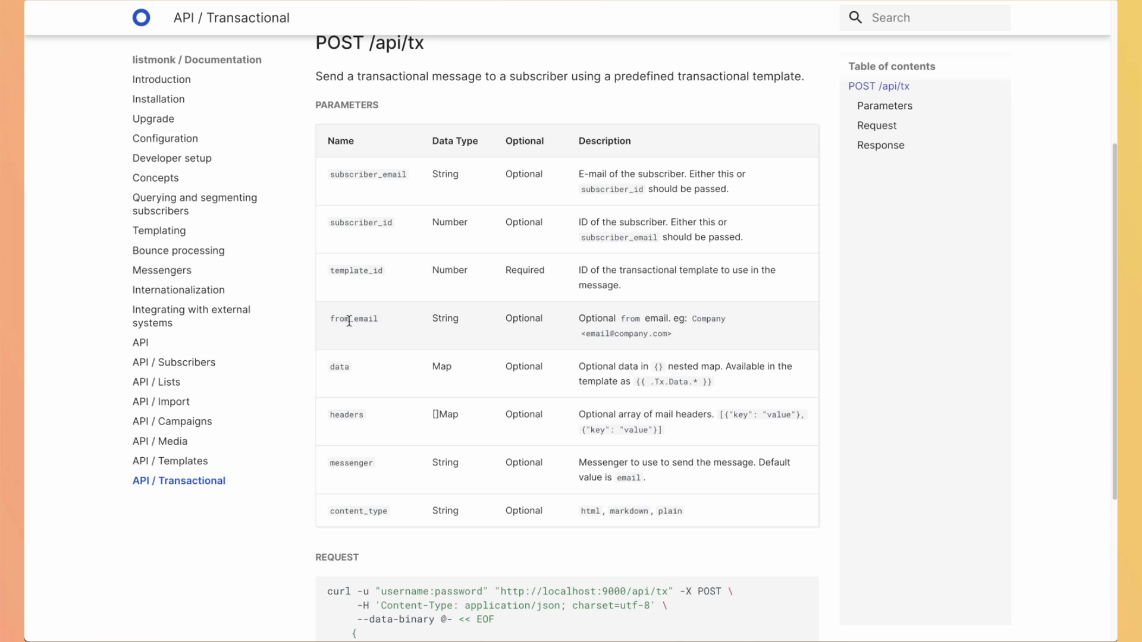
pyautogui.scroll(-1, 326, 372)
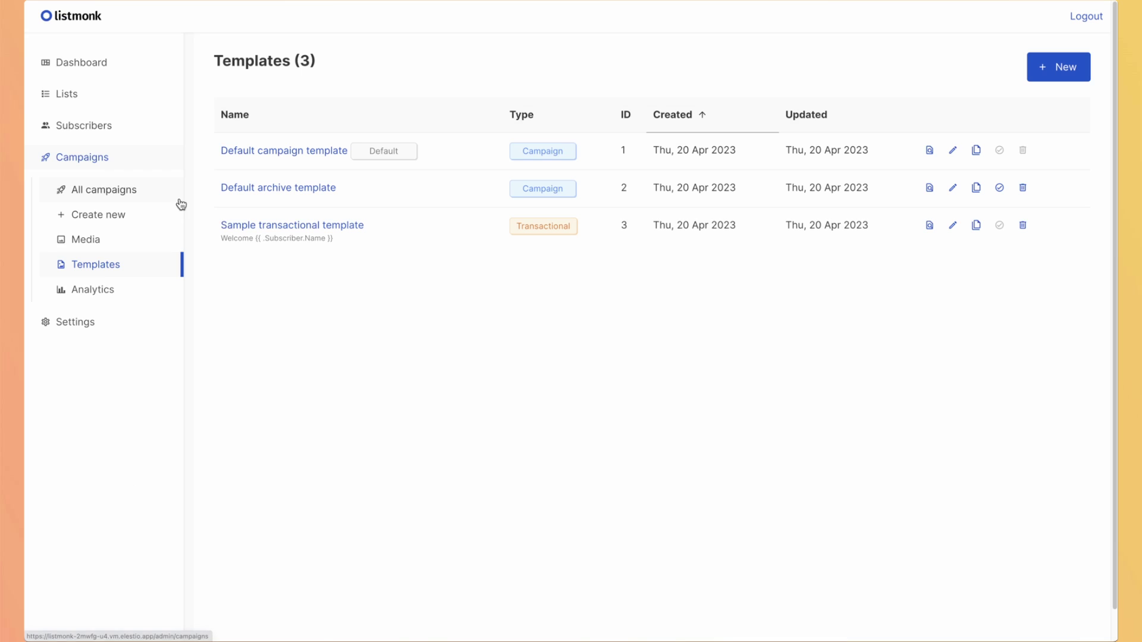
# Check the Default list's Type and Opt-in options without changes, then open its subscriber import.
pyautogui.click(68, 94)
pyautogui.click(83, 125)
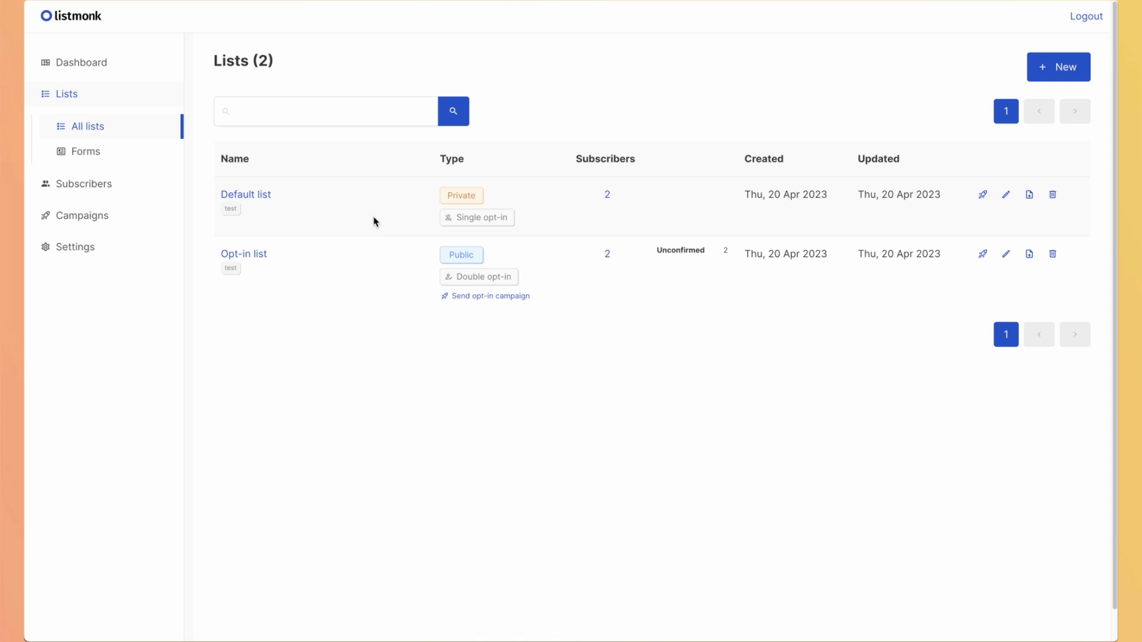
pyautogui.click(258, 195)
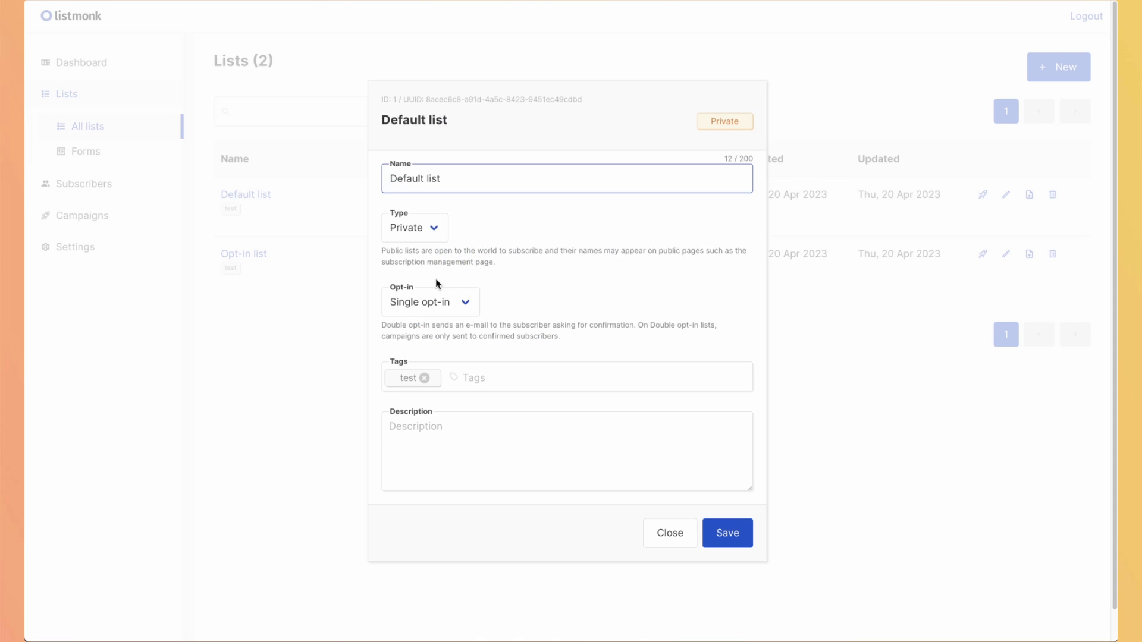
pyautogui.click(412, 232)
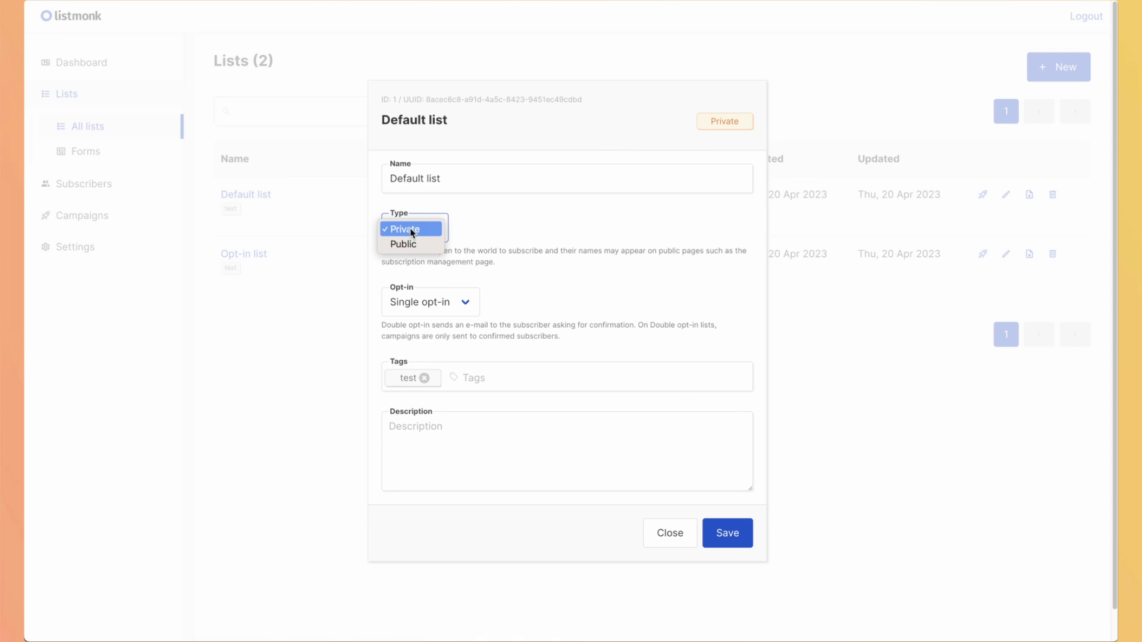
pyautogui.click(494, 224)
pyautogui.click(428, 301)
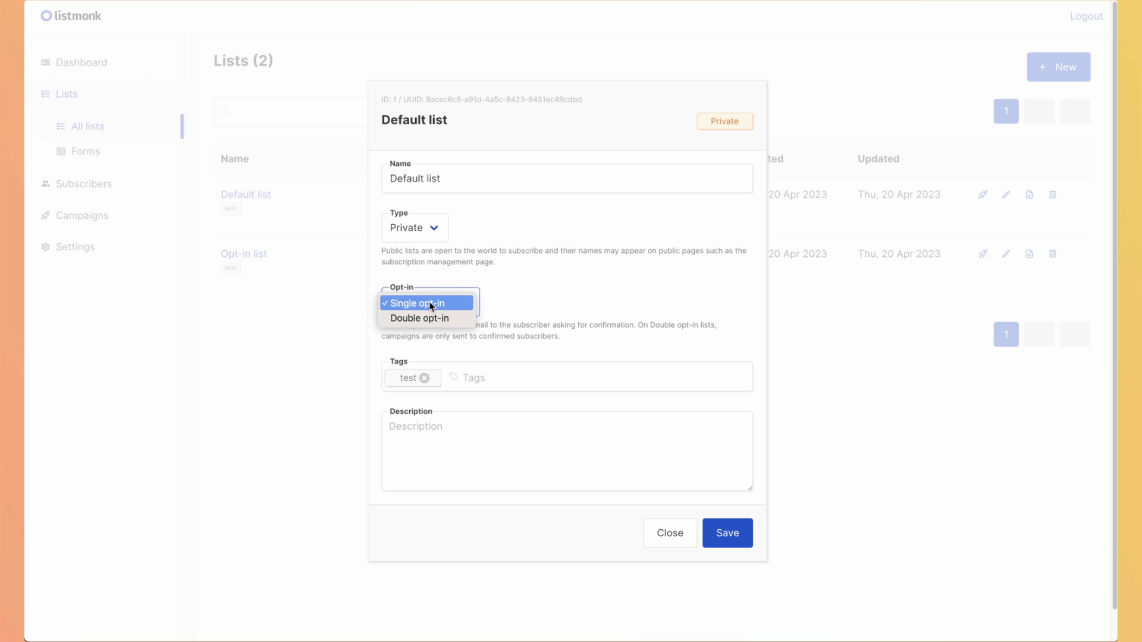
pyautogui.click(876, 168)
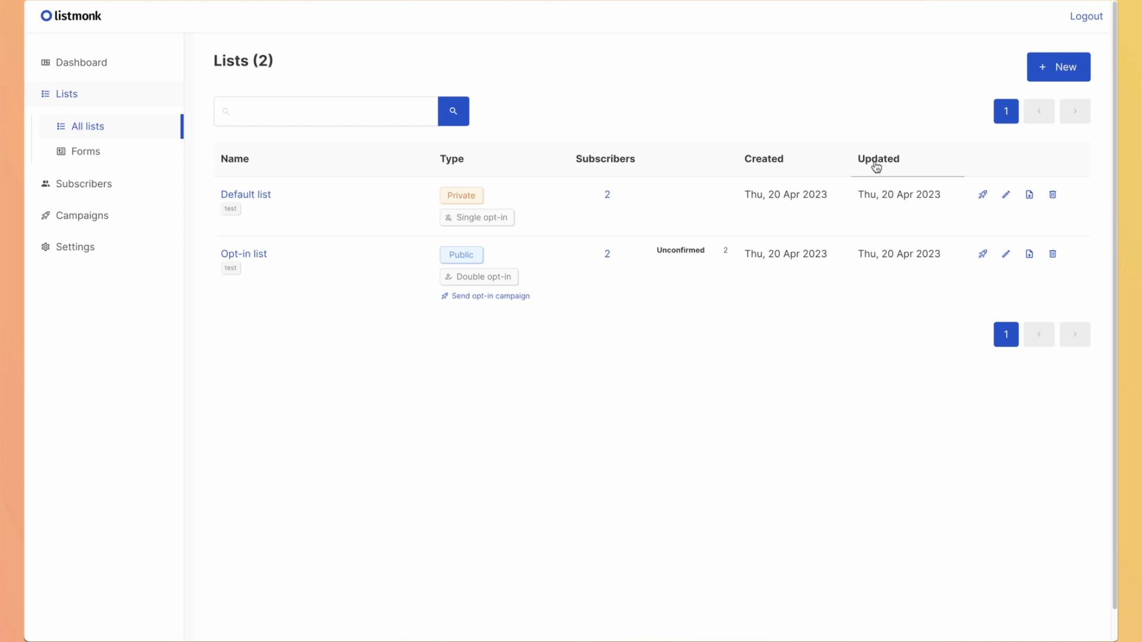
pyautogui.click(1027, 198)
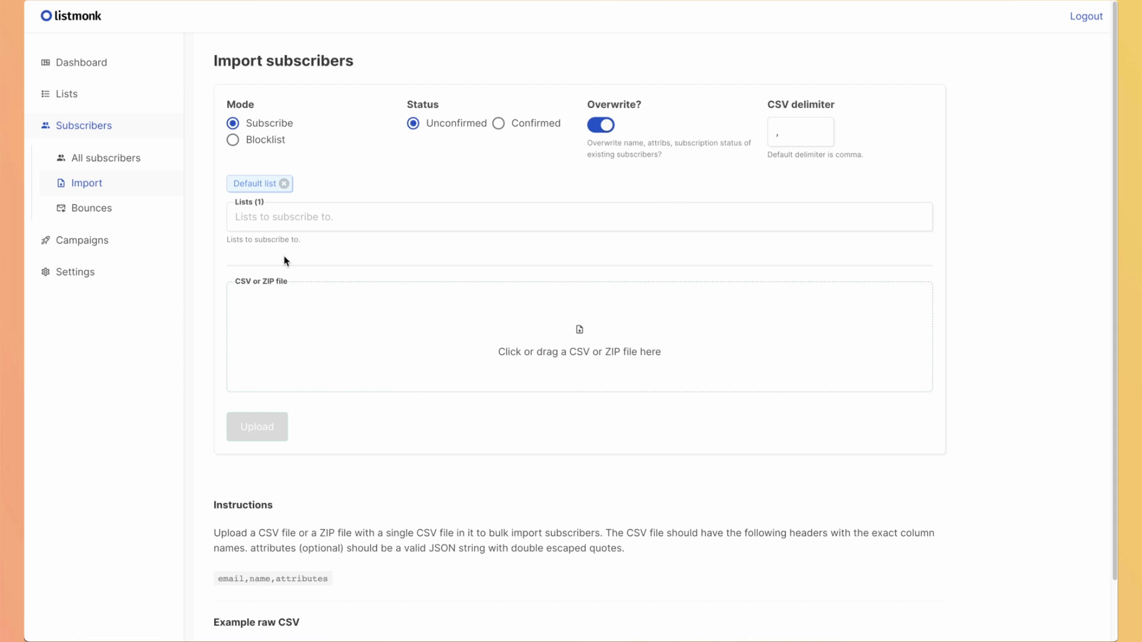
# Show all subscribers and open the first one's edit form, checking Status, then close unsaved.
pyautogui.click(94, 161)
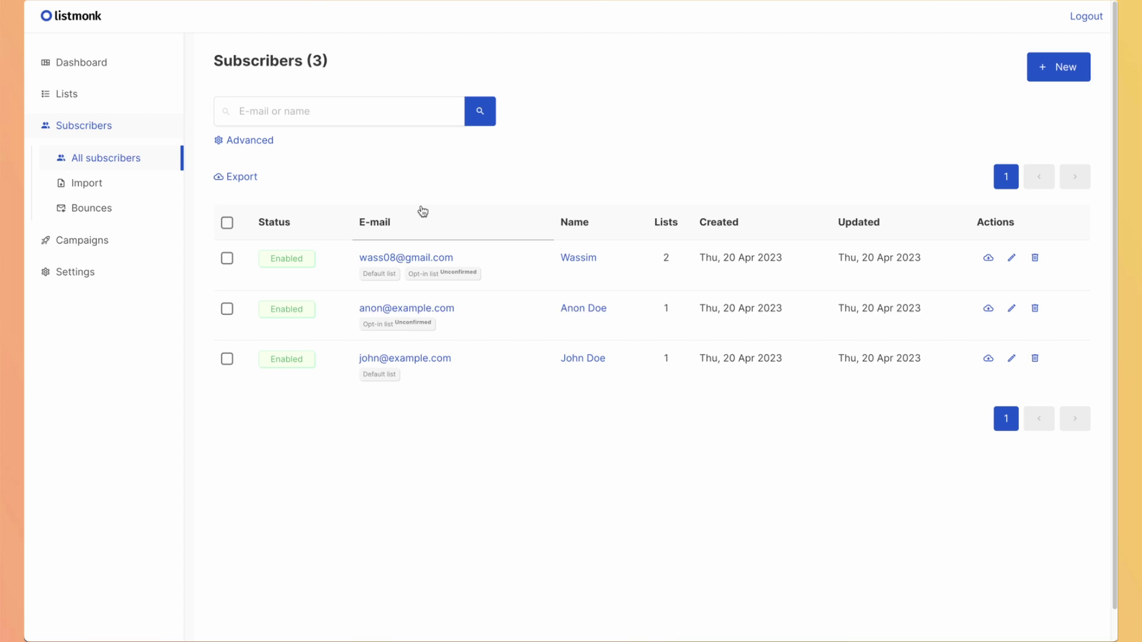
pyautogui.click(1013, 261)
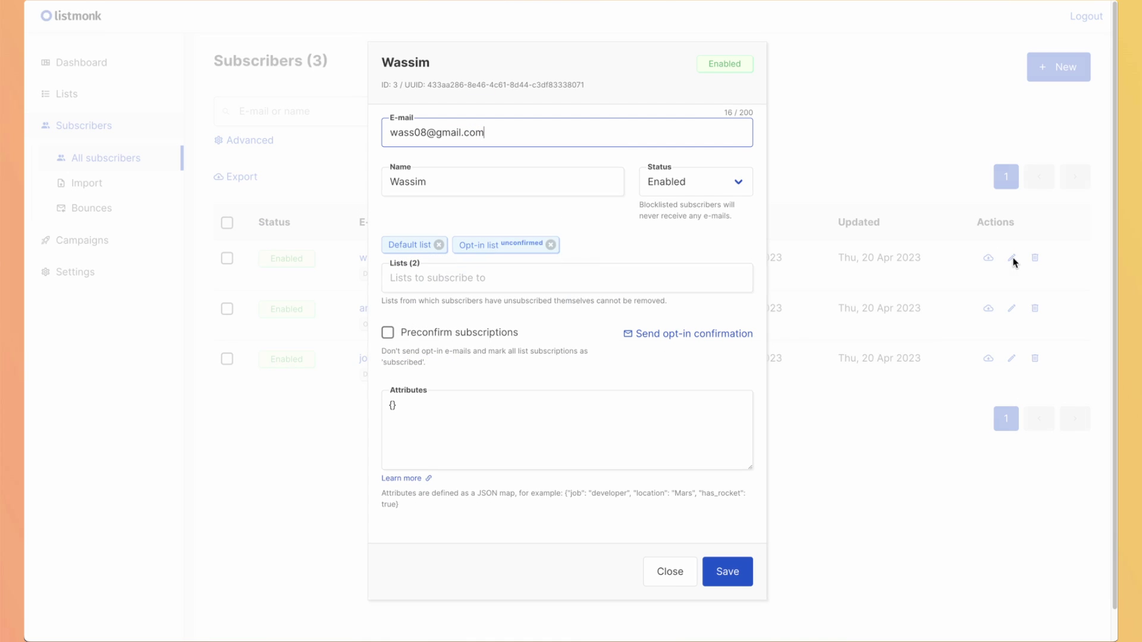
pyautogui.click(672, 189)
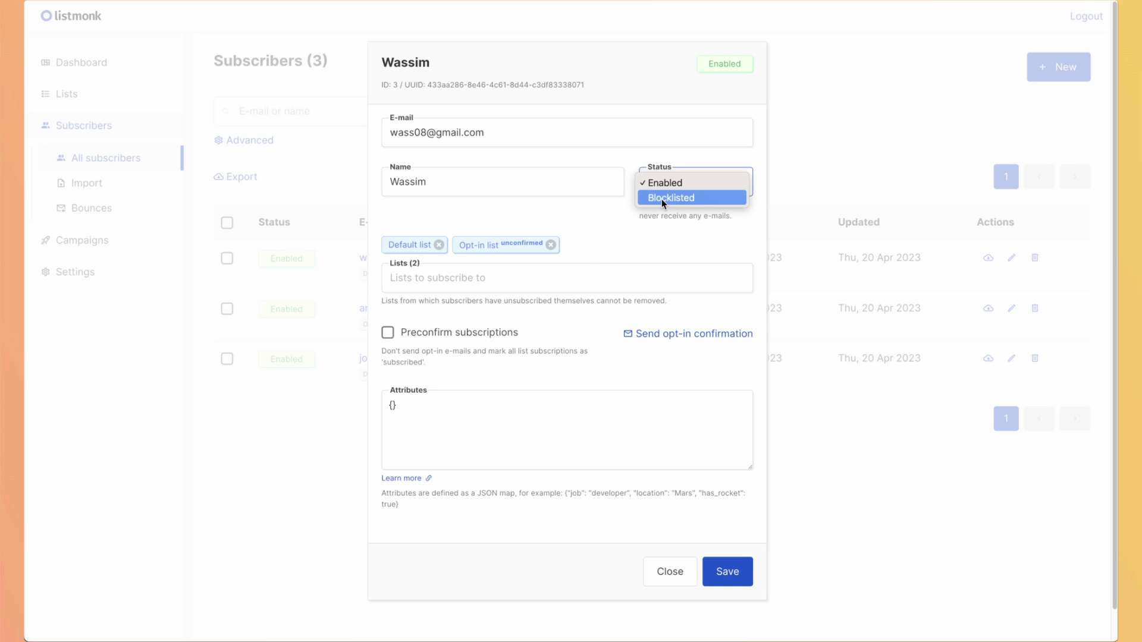
pyautogui.click(657, 572)
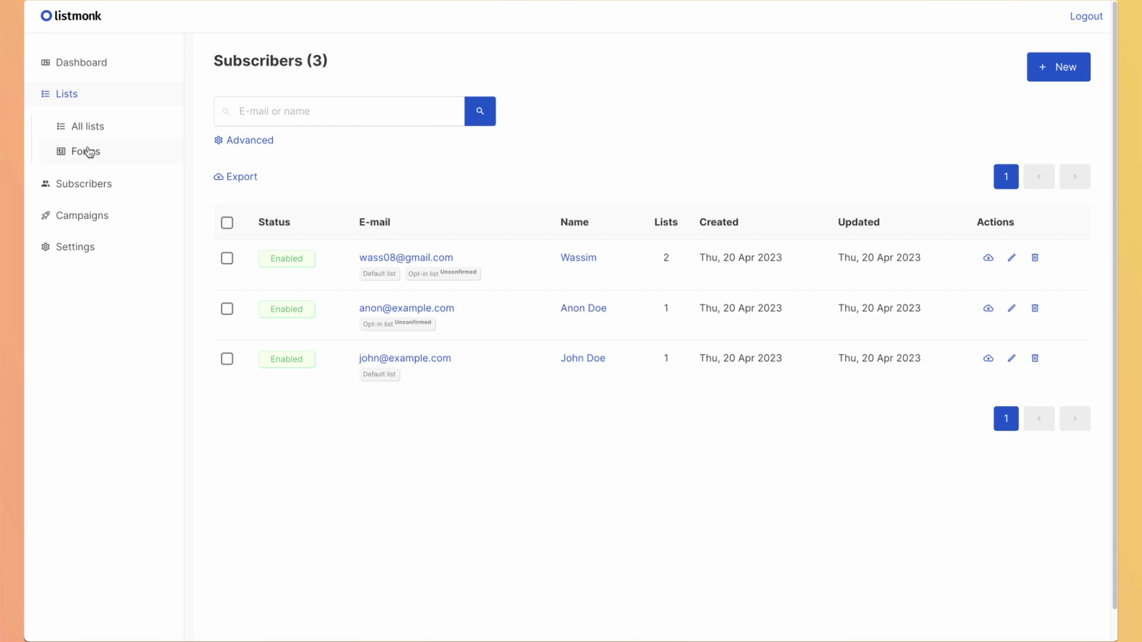
# View the Lists > Forms page and follow its public subscription page link.
pyautogui.click(88, 152)
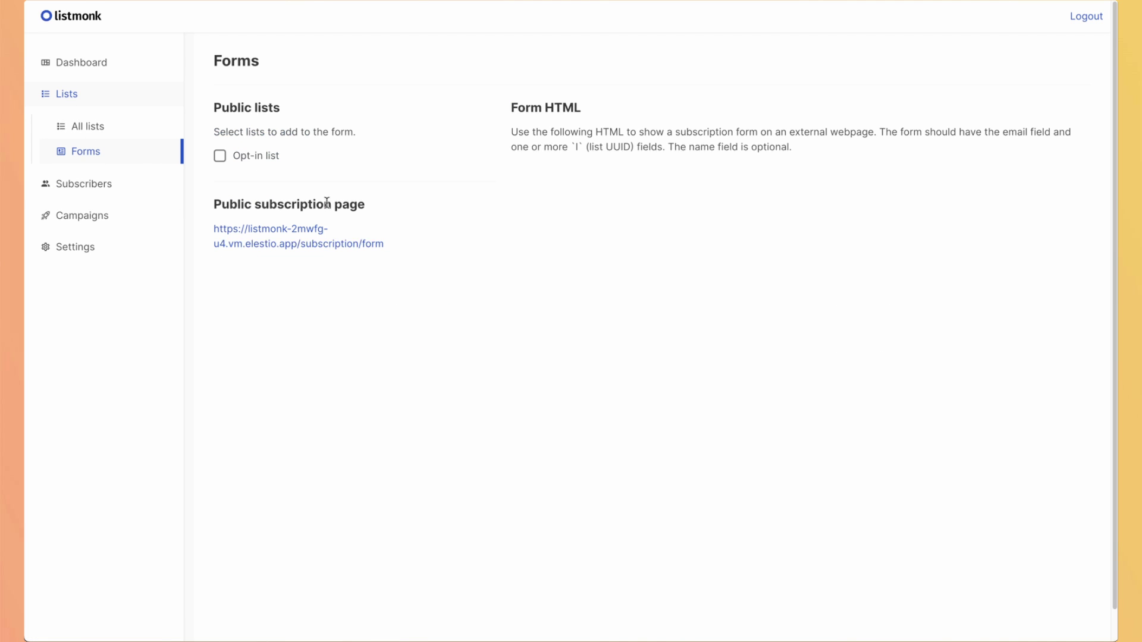
pyautogui.click(256, 232)
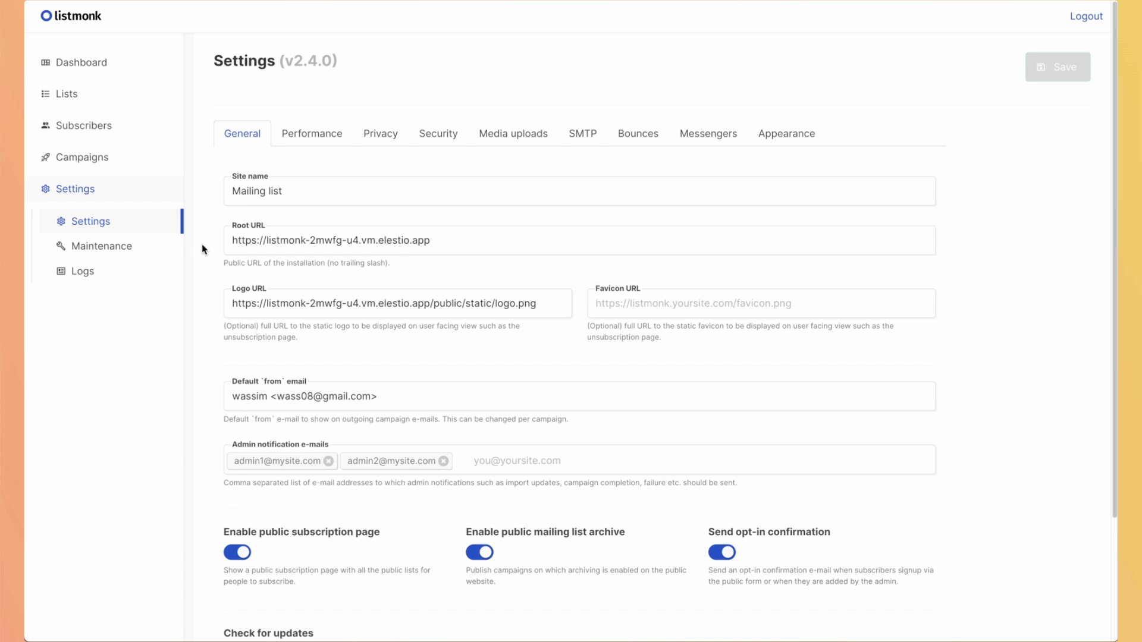
# Keep English as interface language, then view Performance settings: concurrency 10, message rate 10, batch size 1000.
pyautogui.scroll(-1, 202, 411)
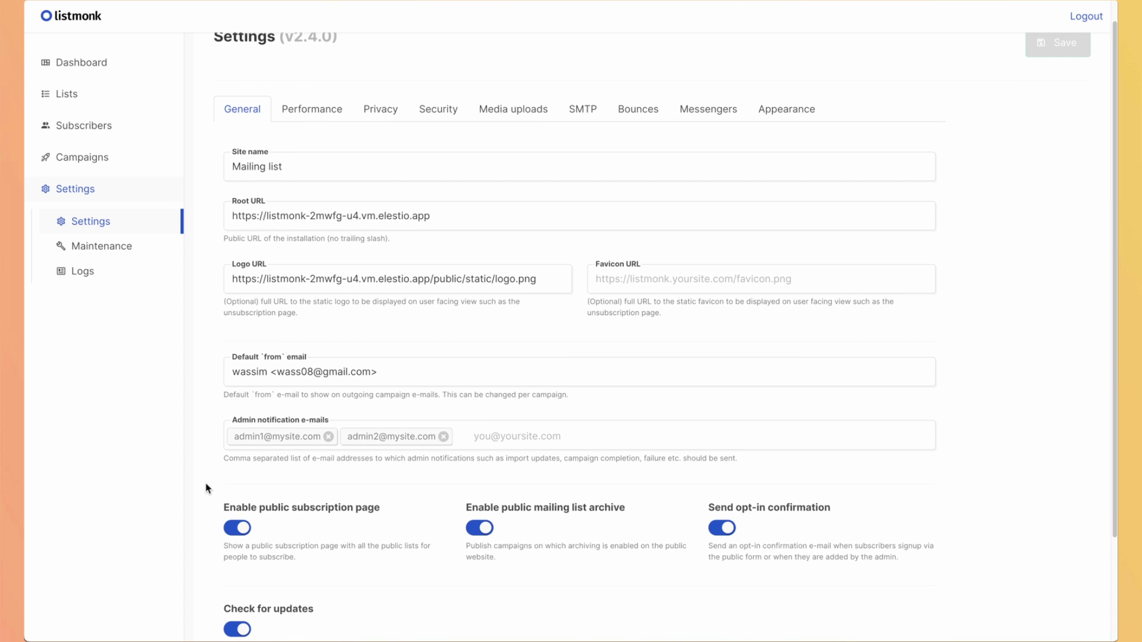
pyautogui.scroll(-1, 273, 496)
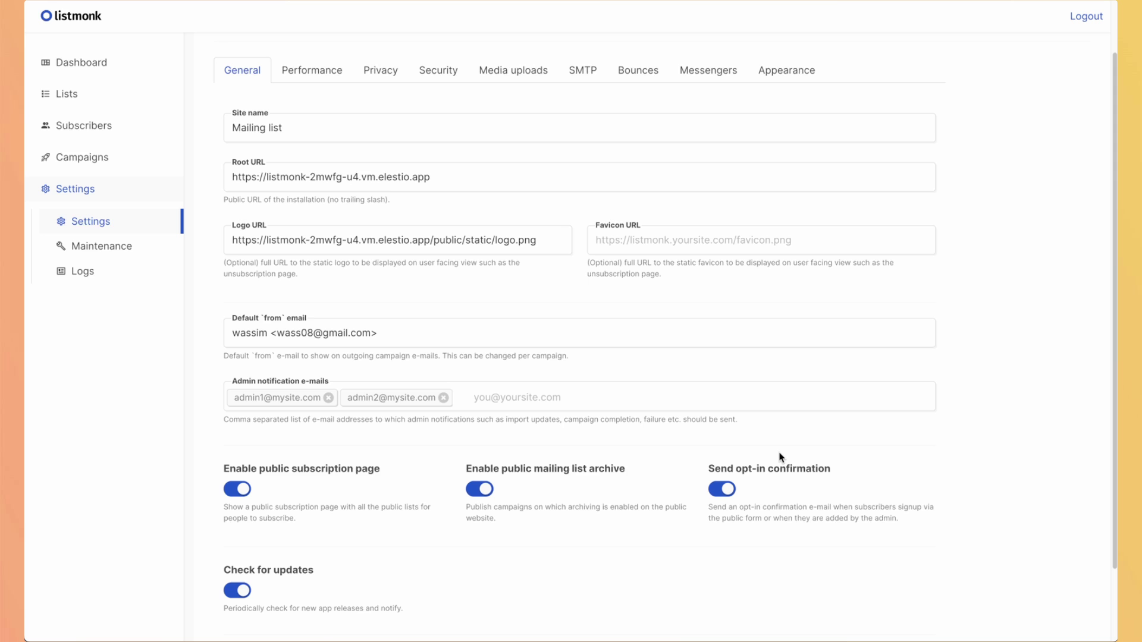
pyautogui.scroll(-2, 538, 487)
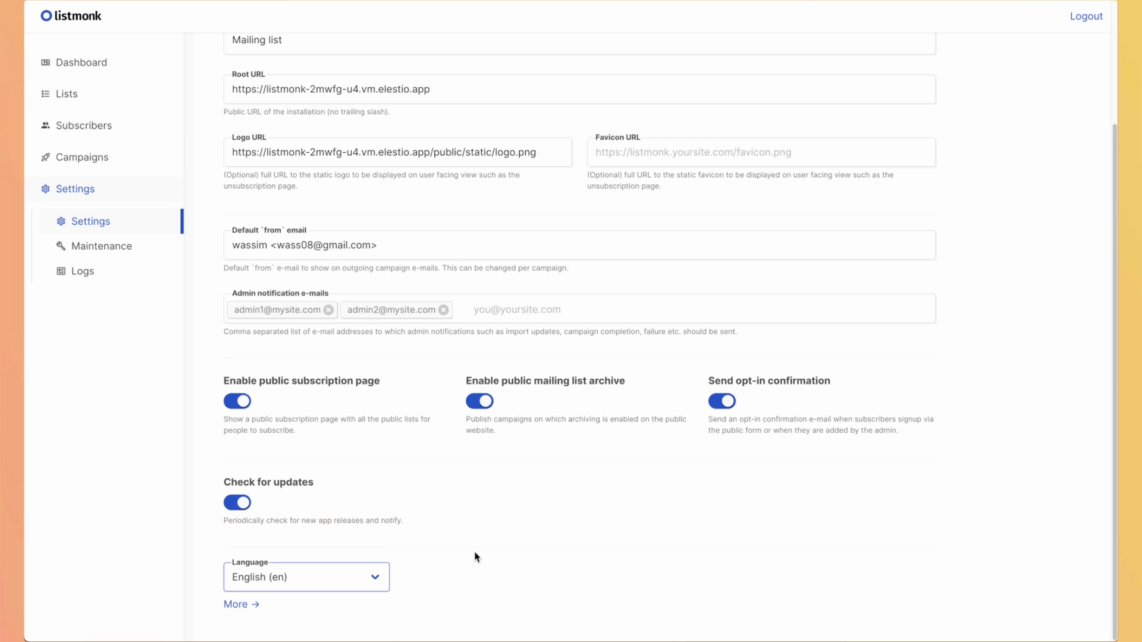
pyautogui.click(333, 576)
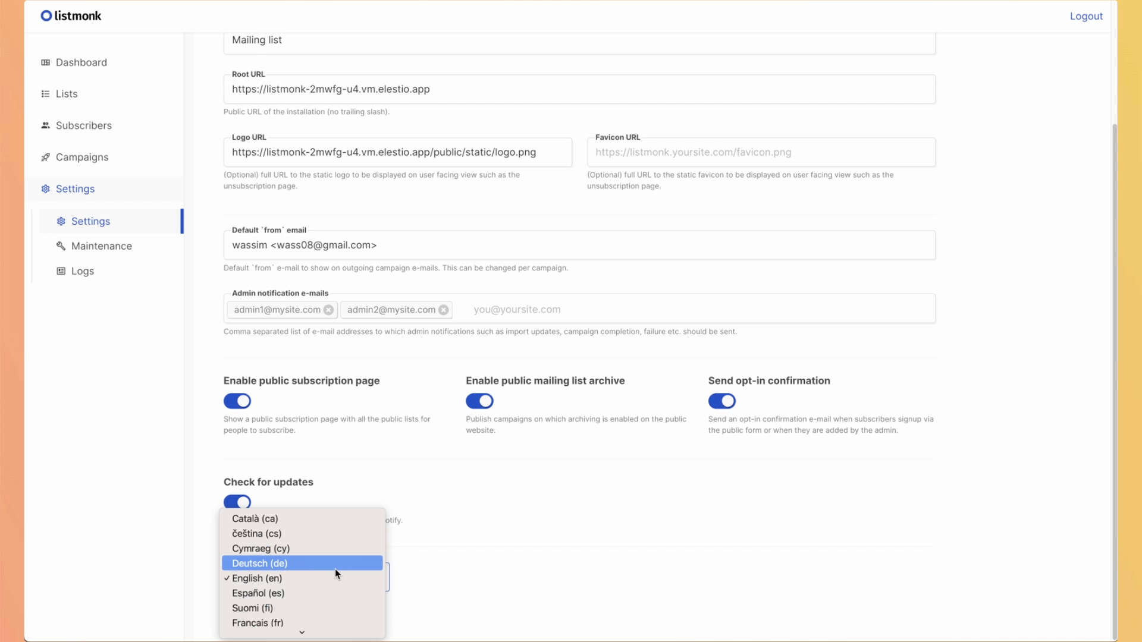
pyautogui.scroll(-2, 334, 569)
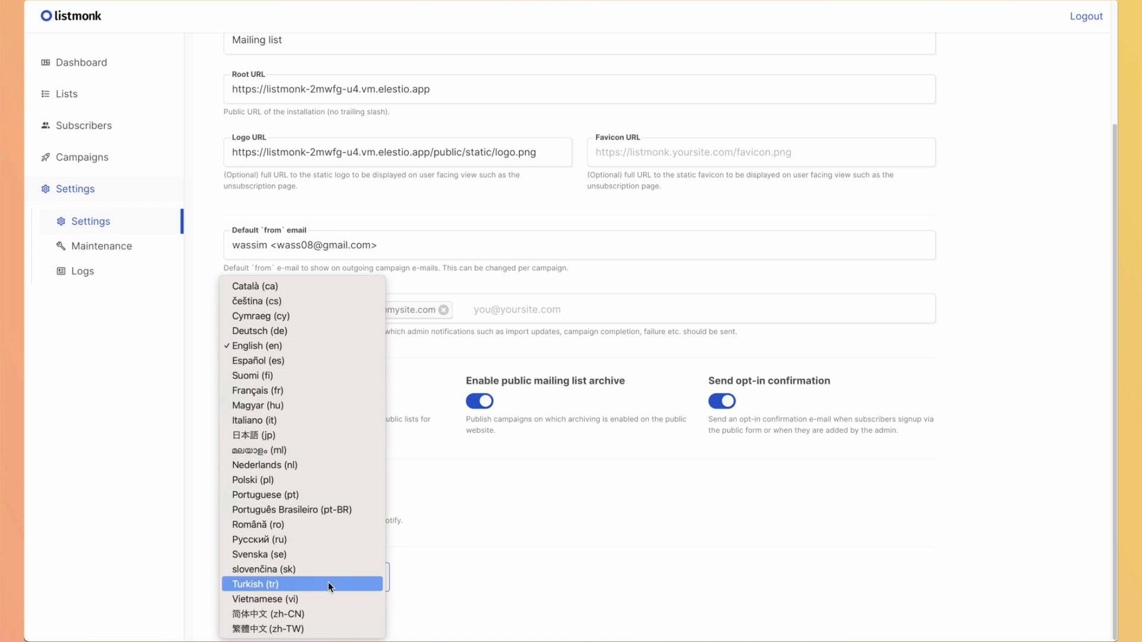
pyautogui.click(498, 509)
pyautogui.scroll(10, 497, 510)
pyautogui.click(318, 136)
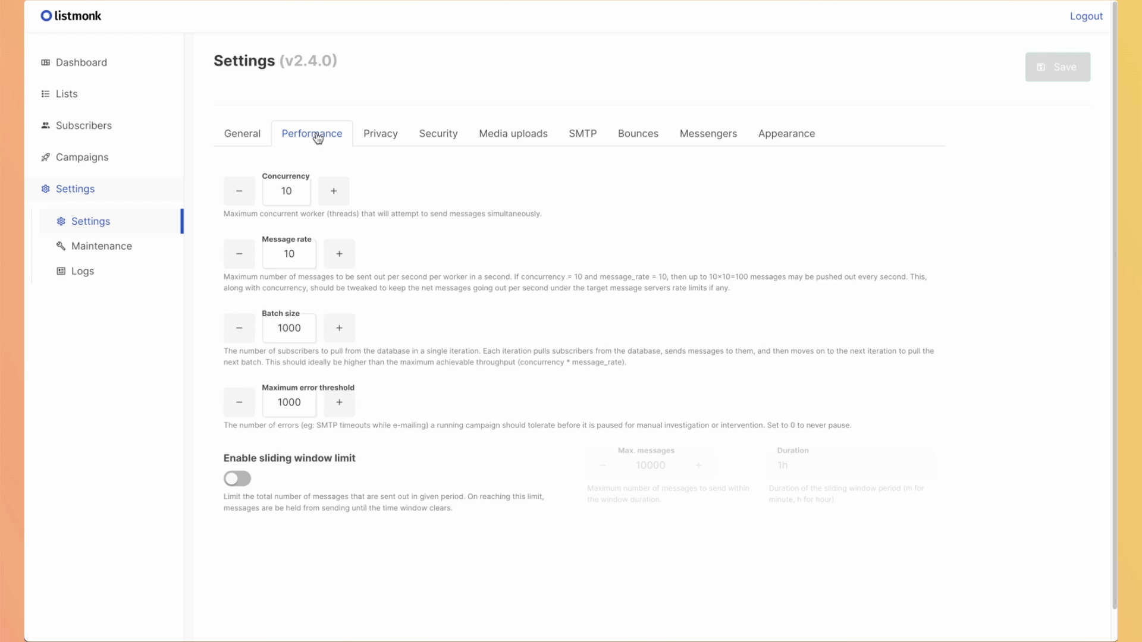
# Review the Privacy, Security and Media uploads tabs, ending on SMTP showing Amazon SES on port 25.
pyautogui.click(381, 133)
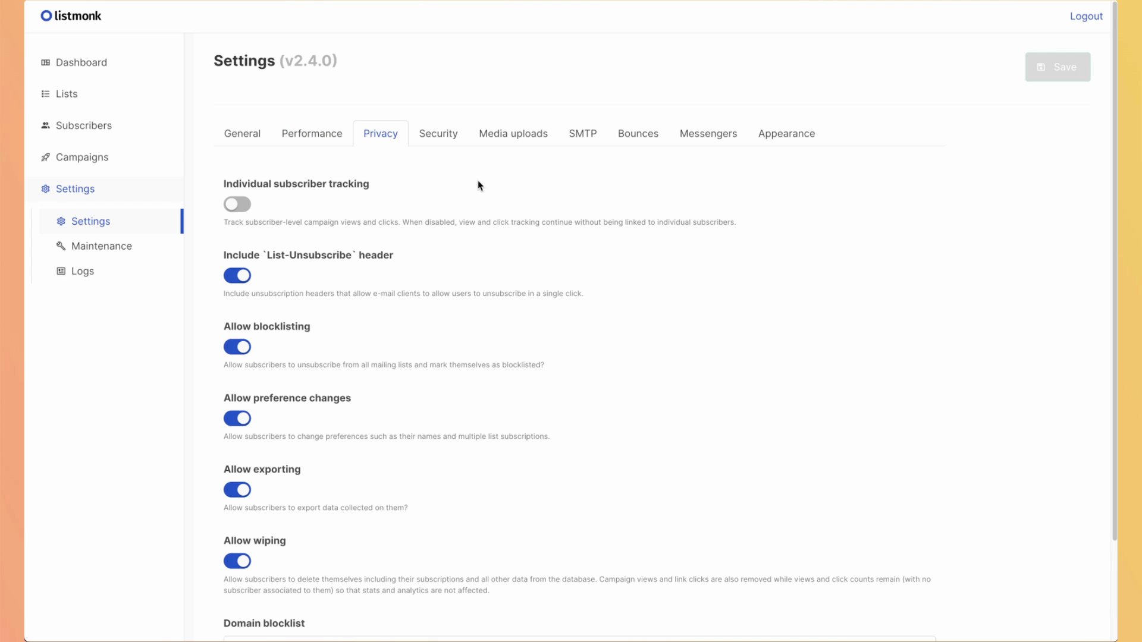
pyautogui.scroll(-2, 452, 252)
pyautogui.scroll(3, 452, 252)
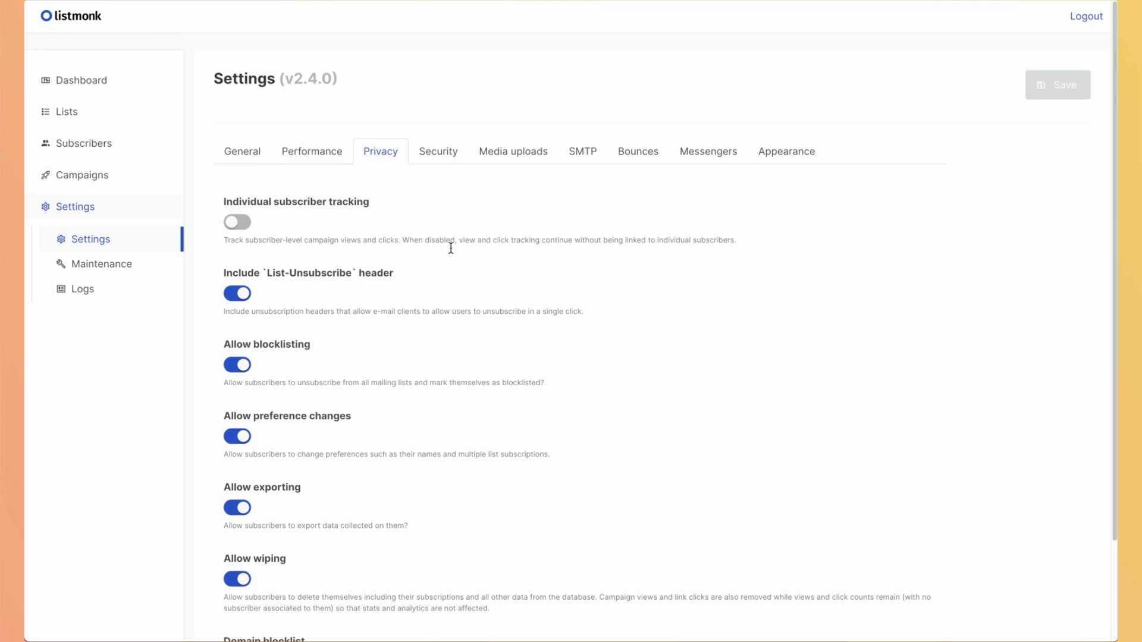
pyautogui.press('Right')
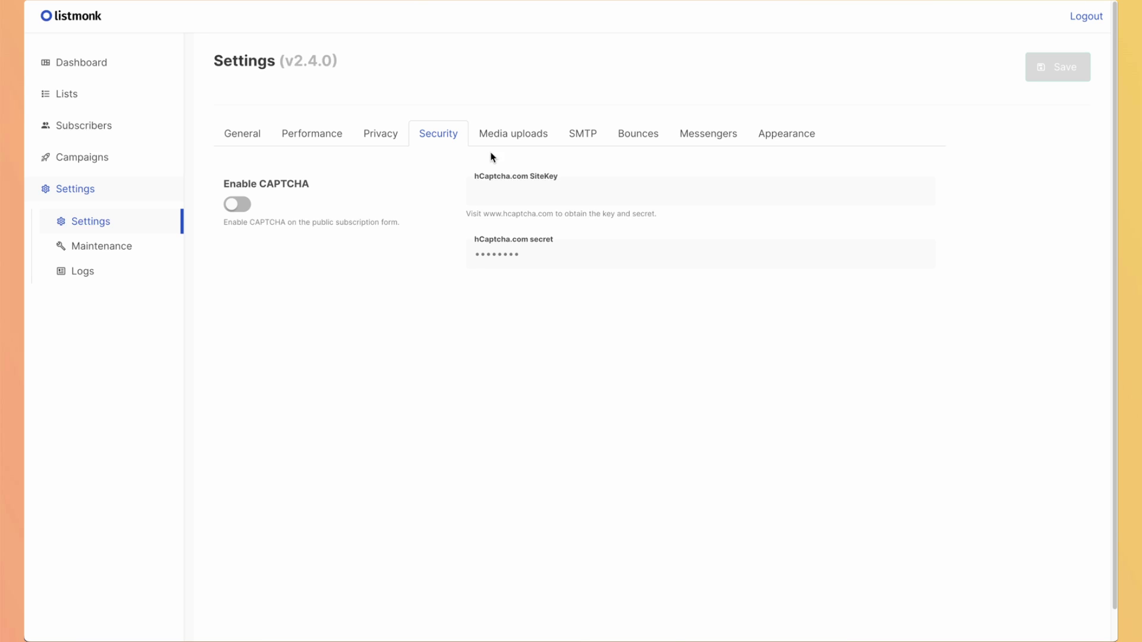
pyautogui.click(511, 138)
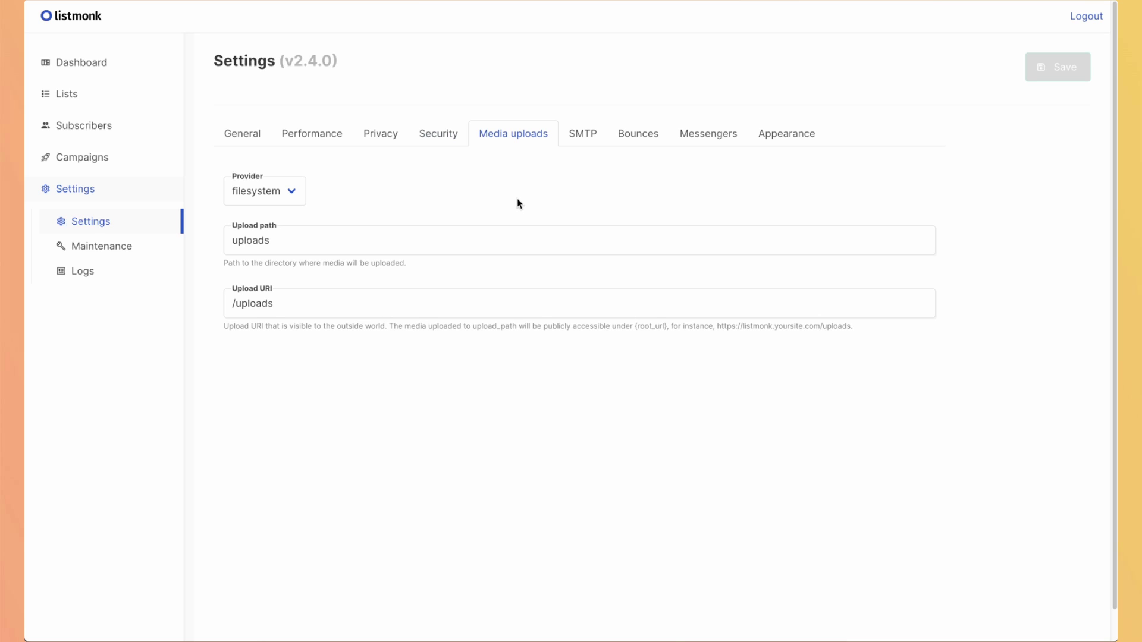
pyautogui.click(582, 136)
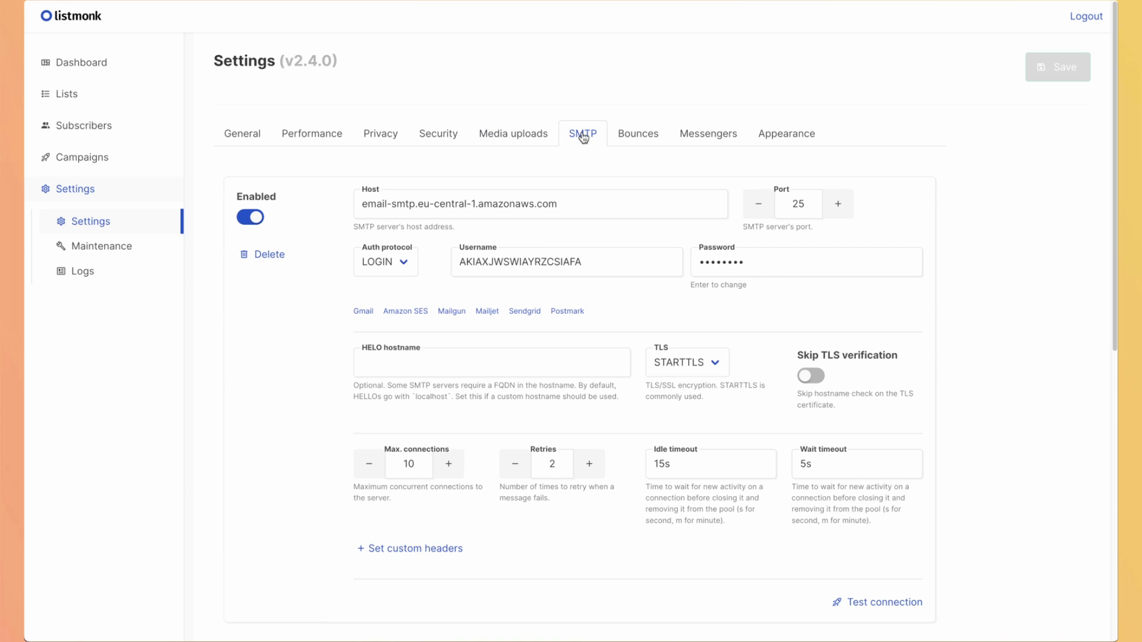
# Check that bounce processing is off, then view Appearance's empty admin Custom CSS and JavaScript fields.
pyautogui.click(635, 139)
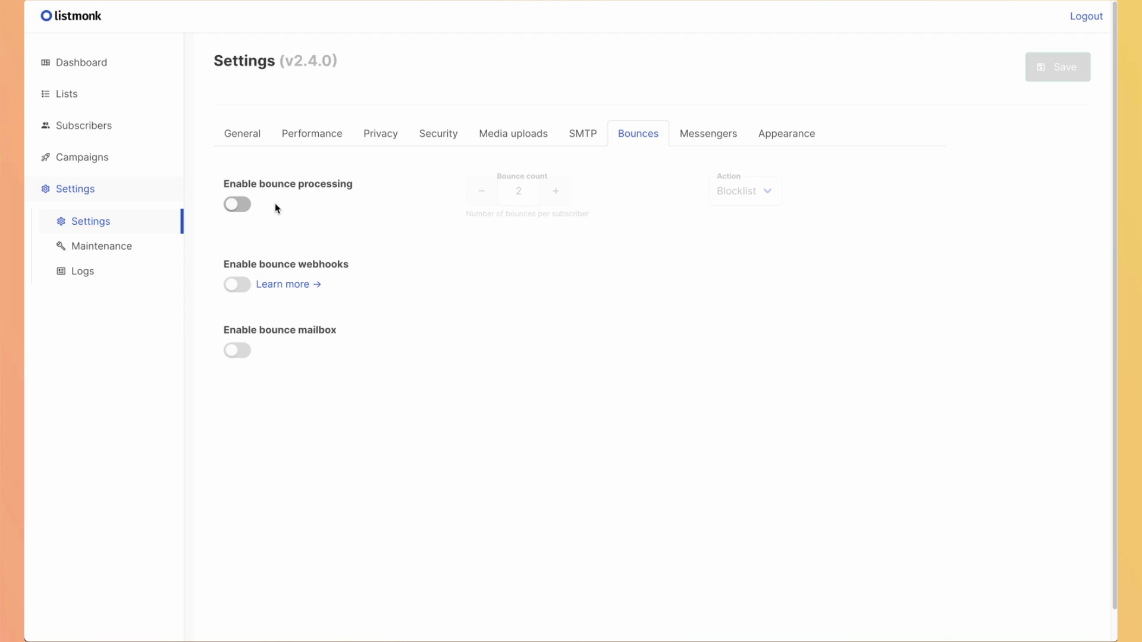
pyautogui.click(787, 135)
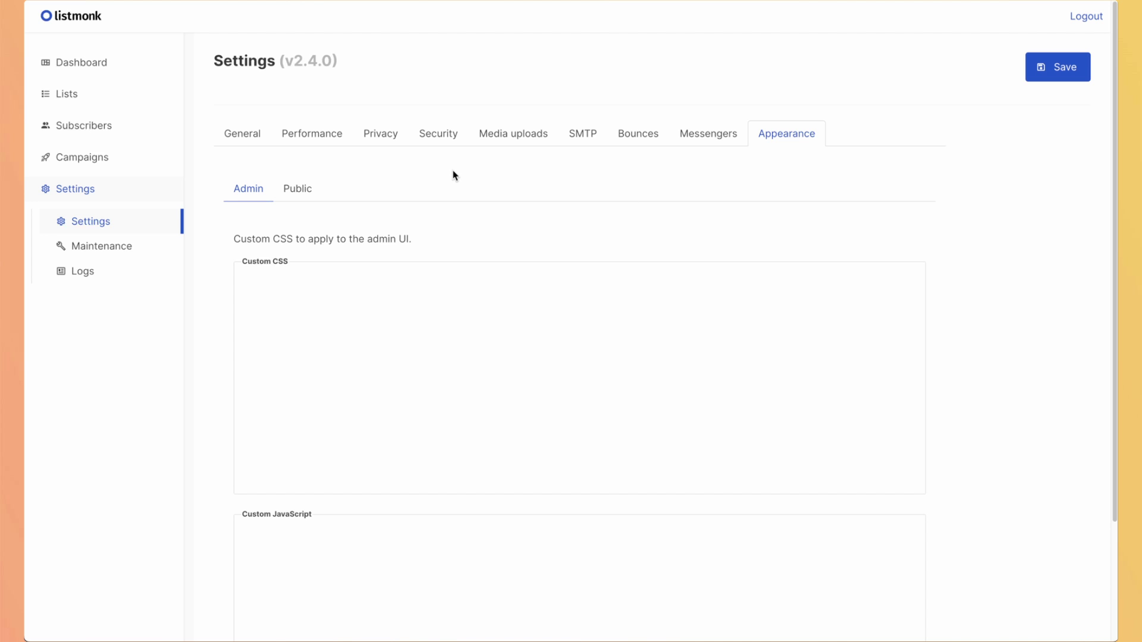
pyautogui.scroll(-3, 412, 318)
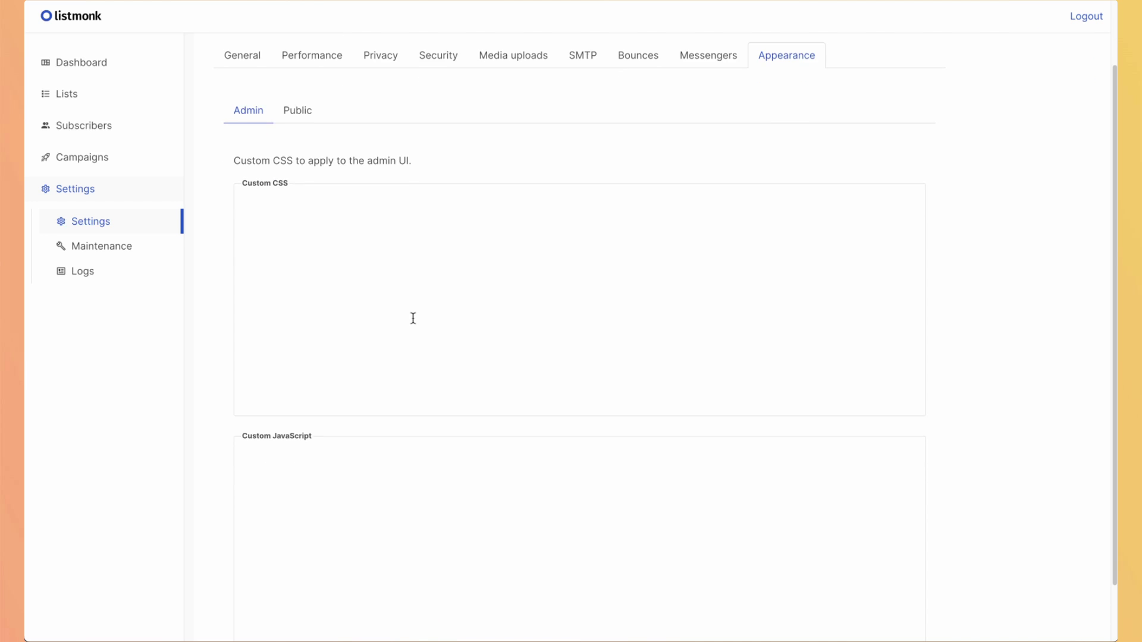
pyautogui.scroll(3, 388, 451)
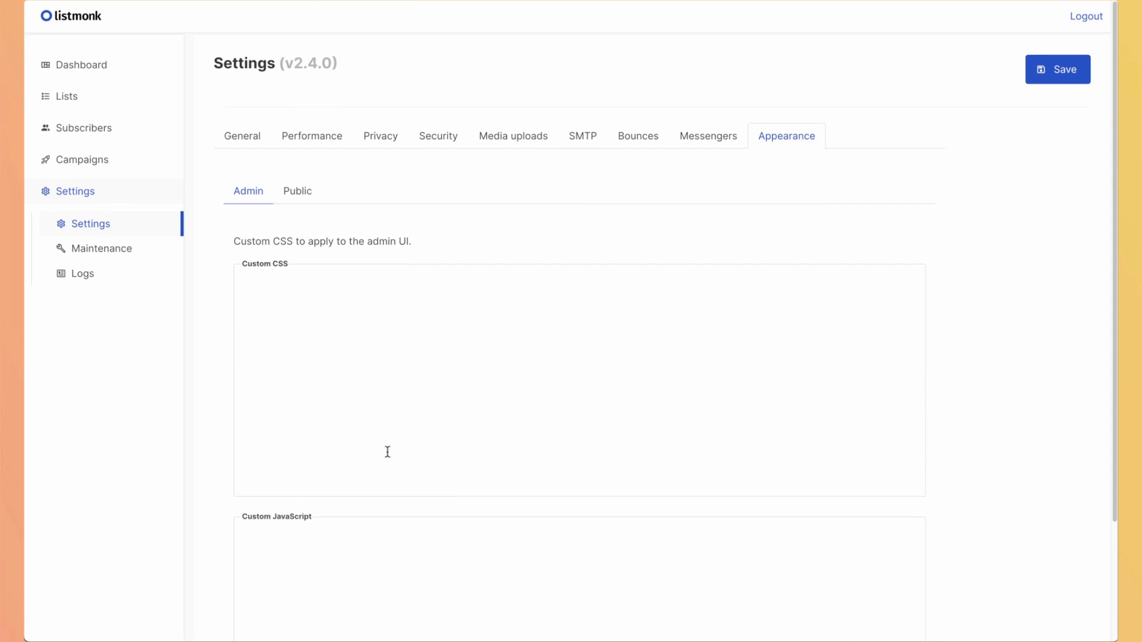